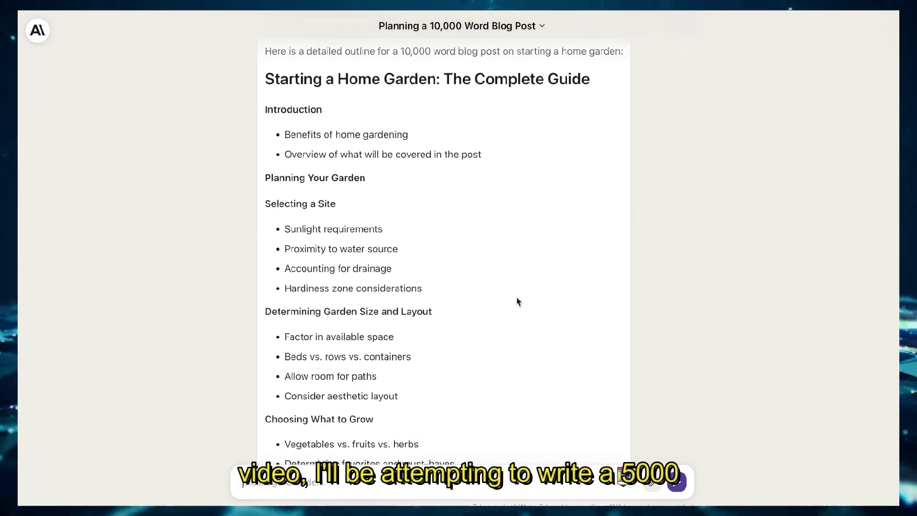
{"action": "scroll", "coordinate": [517, 301], "scroll_direction": "down", "scroll_amount": 2}
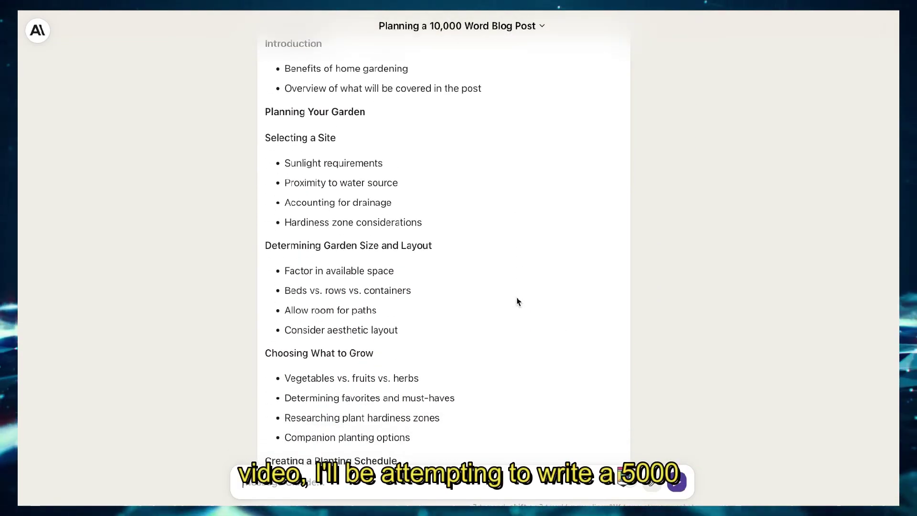
Review the first prompt, highlighting its 10,000-word target.
{"action": "scroll", "coordinate": [518, 301], "scroll_direction": "down", "scroll_amount": 20}
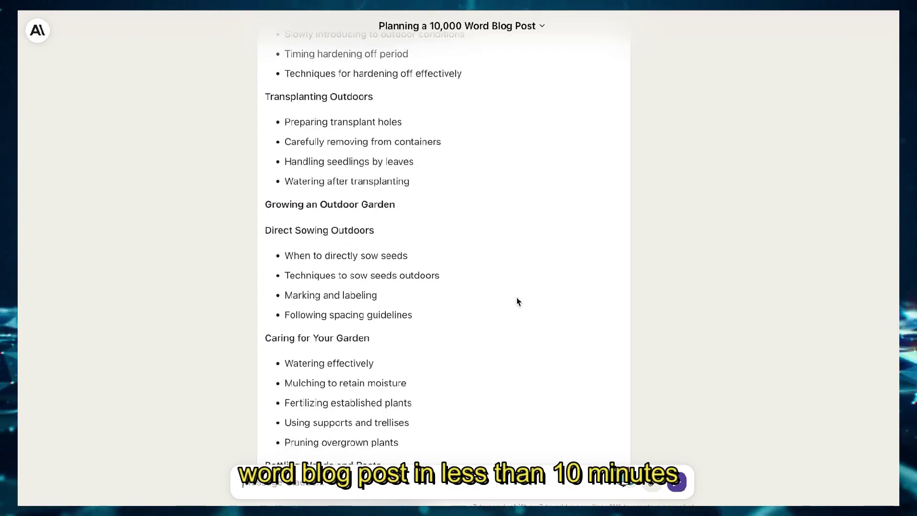
{"action": "scroll", "coordinate": [517, 301], "scroll_direction": "down", "scroll_amount": 15}
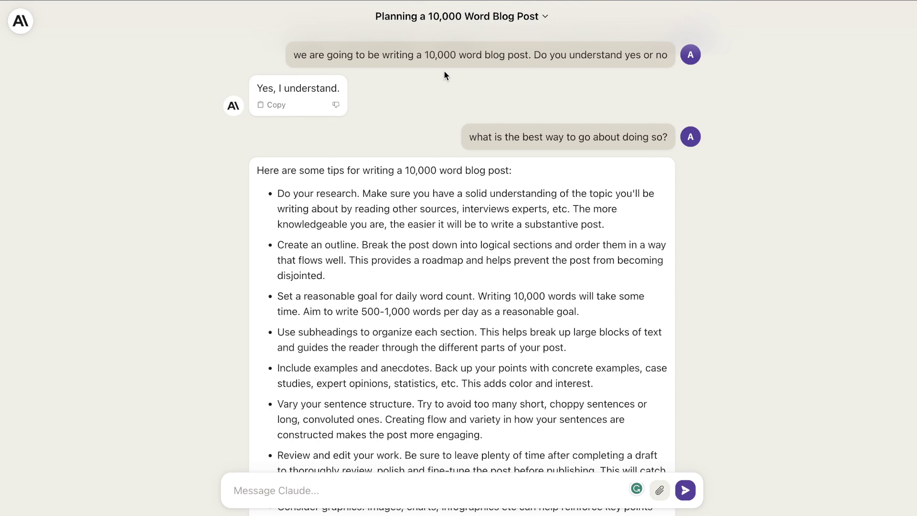
{"action": "left_click_drag", "start_coordinate": [422, 59], "coordinate": [463, 57]}
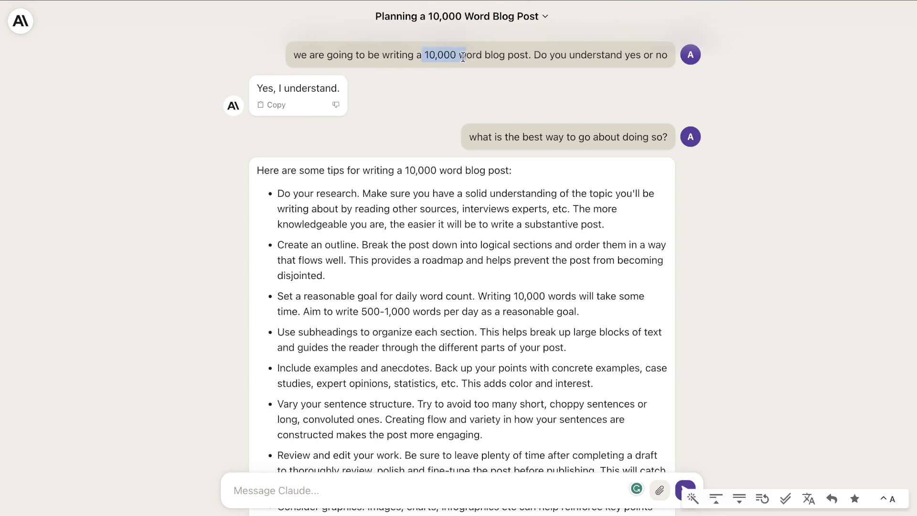
{"action": "scroll", "coordinate": [465, 102], "scroll_direction": "down", "scroll_amount": 1}
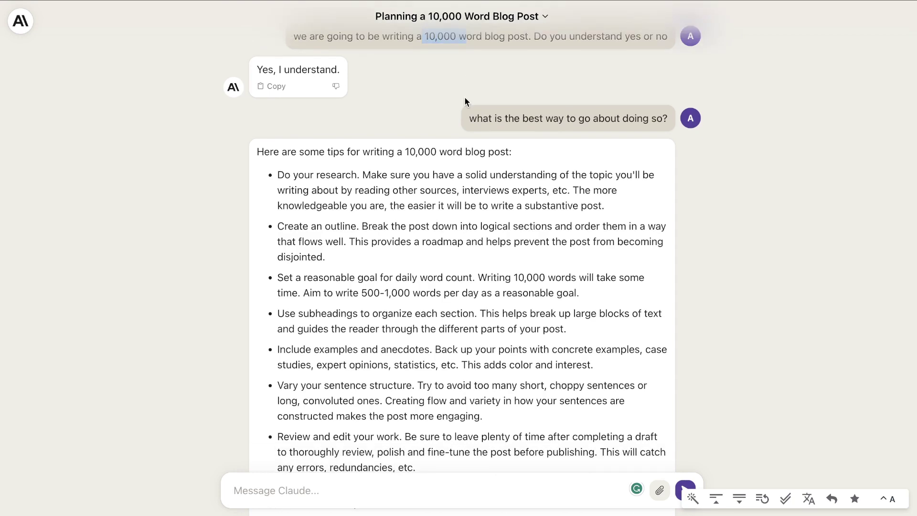
{"action": "left_click_drag", "start_coordinate": [470, 118], "coordinate": [644, 118]}
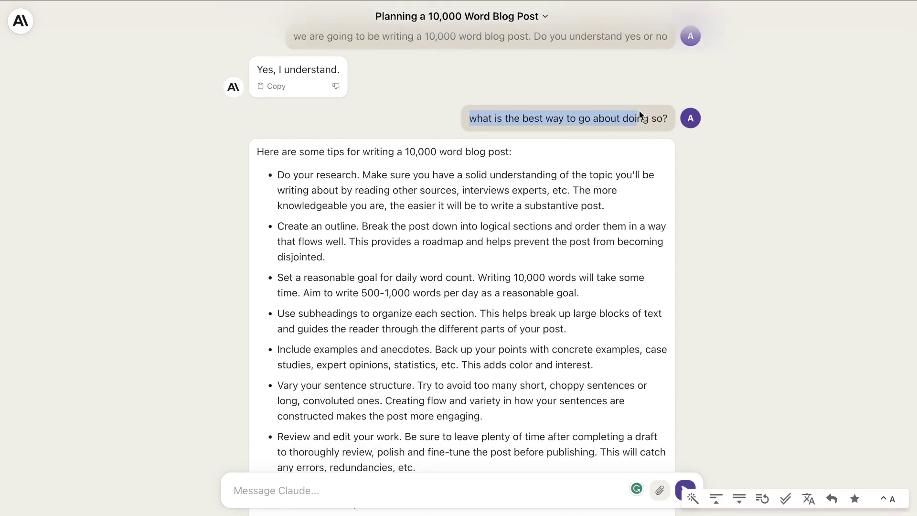
{"action": "scroll", "coordinate": [624, 172], "scroll_direction": "down", "scroll_amount": 1}
{"action": "scroll", "coordinate": [421, 136], "scroll_direction": "down", "scroll_amount": 8}
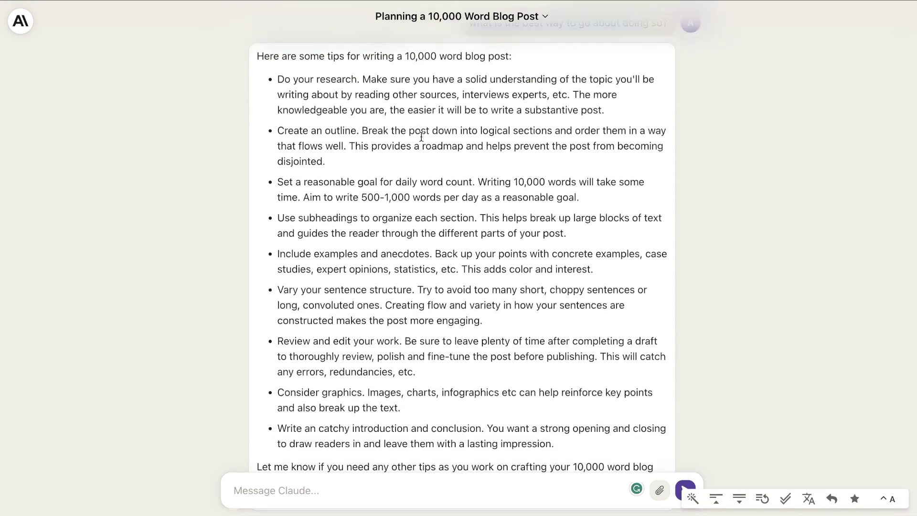
{"action": "scroll", "coordinate": [421, 137], "scroll_direction": "down", "scroll_amount": 1}
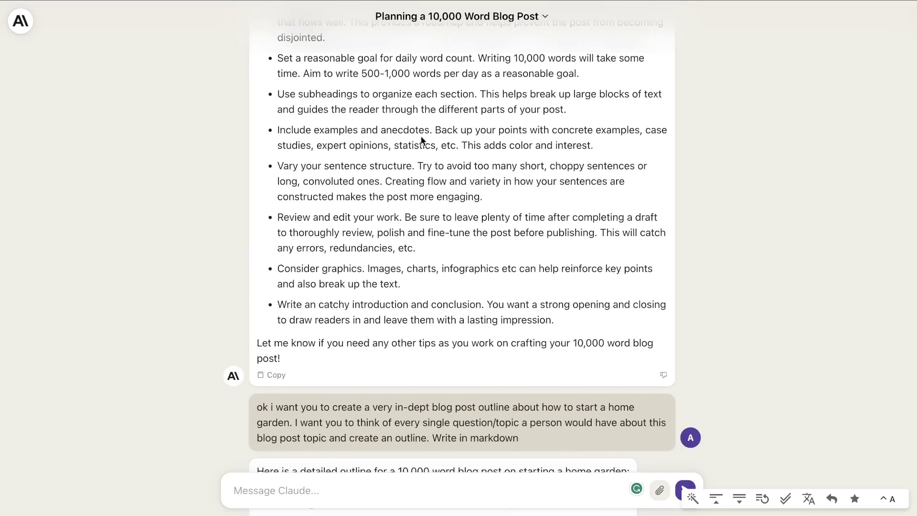
{"action": "scroll", "coordinate": [422, 140], "scroll_direction": "down", "scroll_amount": 1}
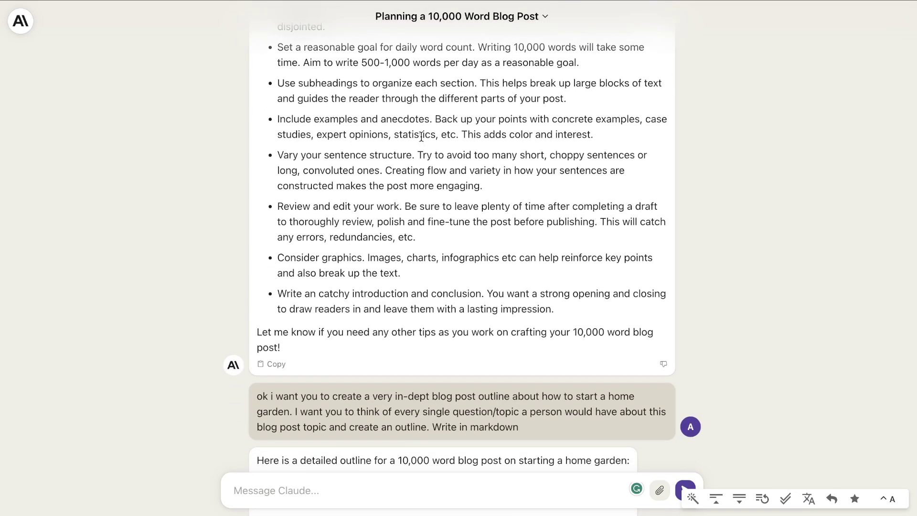
{"action": "scroll", "coordinate": [421, 137], "scroll_direction": "up", "scroll_amount": 2}
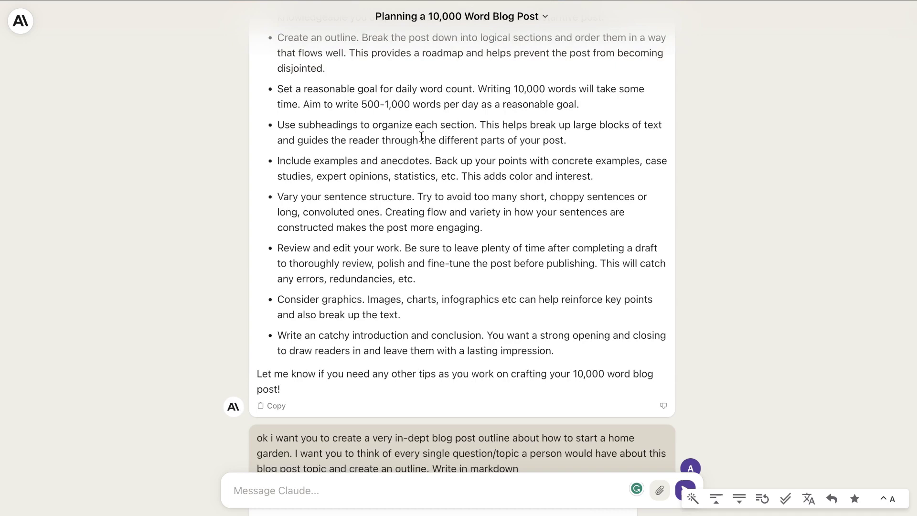
{"action": "scroll", "coordinate": [422, 137], "scroll_direction": "down", "scroll_amount": 3}
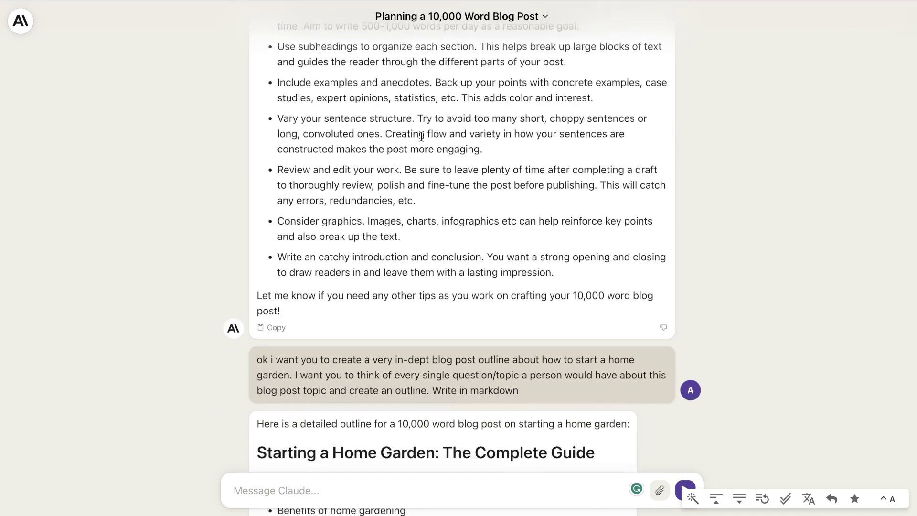
{"action": "scroll", "coordinate": [421, 137], "scroll_direction": "down", "scroll_amount": 8}
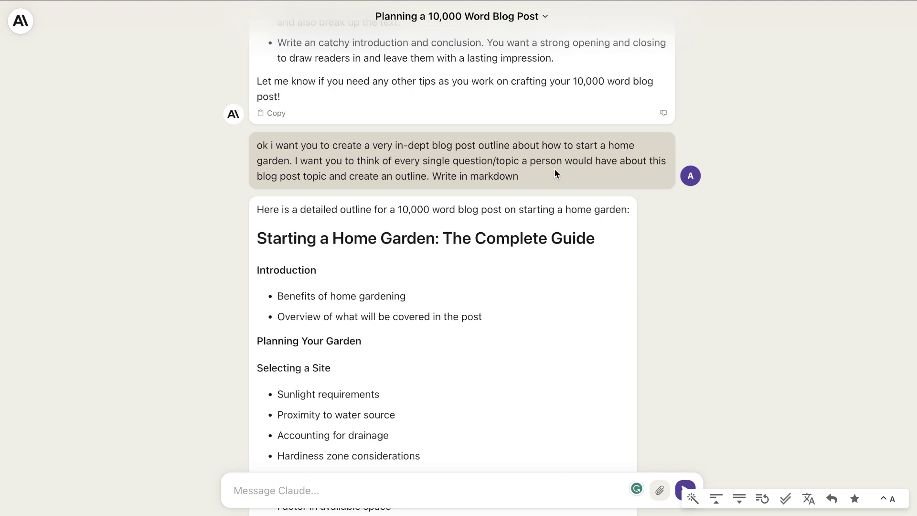
Look over the full home-garden outline by selecting it, then deselect it.
{"action": "scroll", "coordinate": [554, 172], "scroll_direction": "down", "scroll_amount": 1}
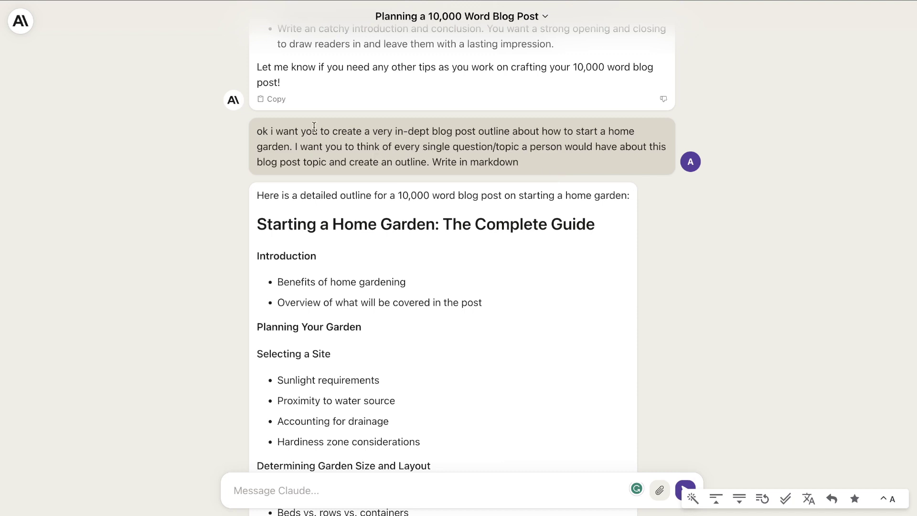
{"action": "scroll", "coordinate": [389, 168], "scroll_direction": "down", "scroll_amount": 1}
{"action": "scroll", "coordinate": [390, 170], "scroll_direction": "down", "scroll_amount": 2}
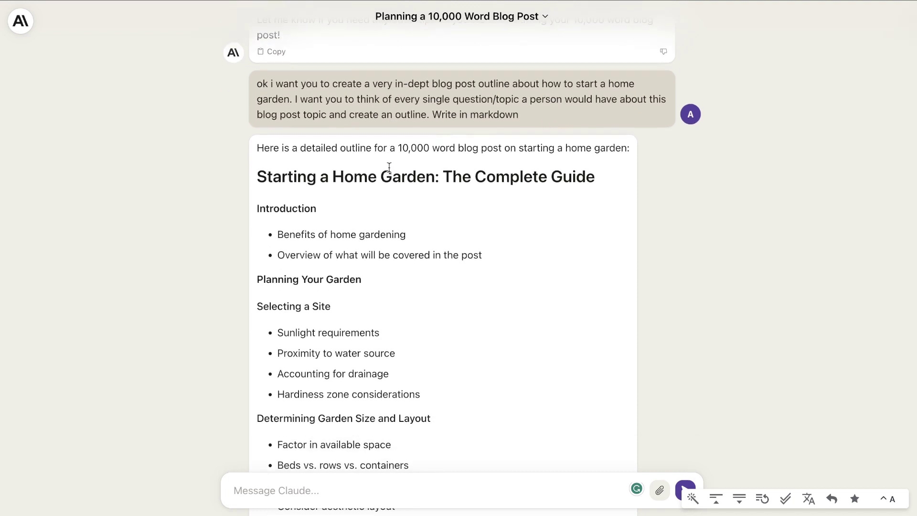
{"action": "scroll", "coordinate": [384, 242], "scroll_direction": "down", "scroll_amount": 5}
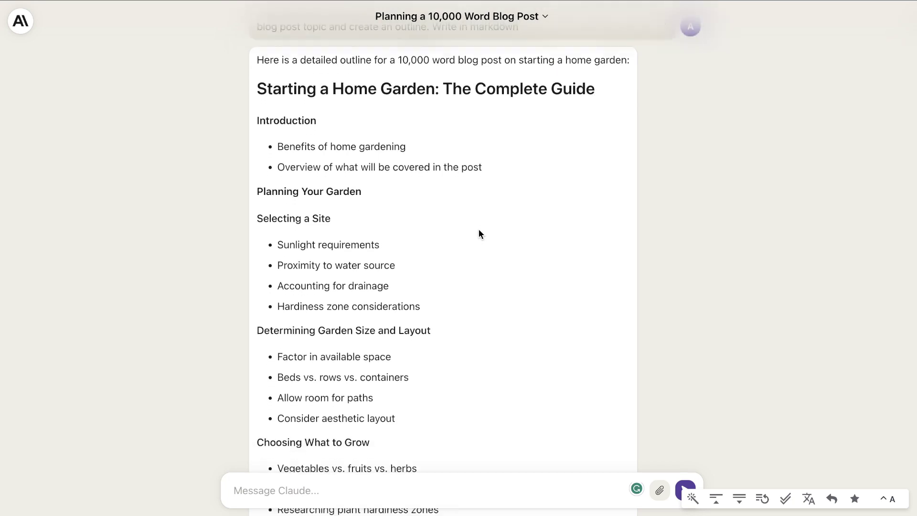
{"action": "scroll", "coordinate": [479, 234], "scroll_direction": "down", "scroll_amount": 4}
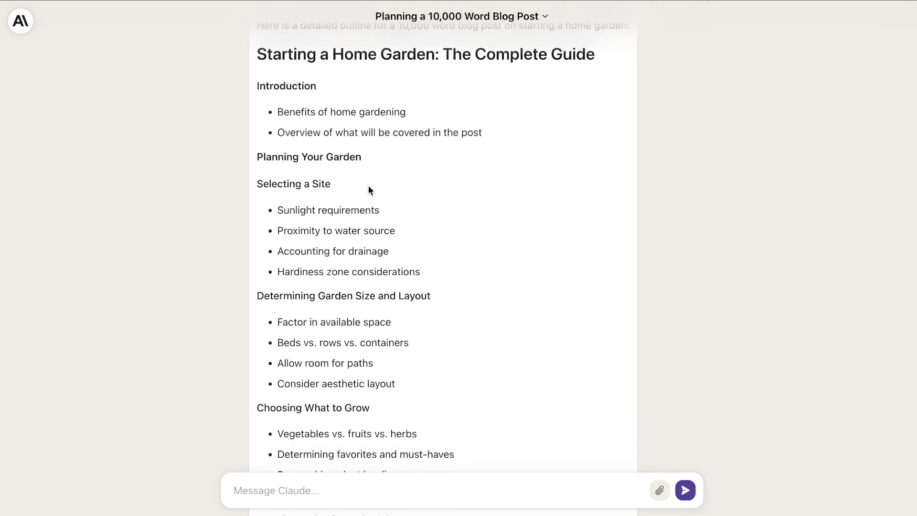
{"action": "scroll", "coordinate": [424, 190], "scroll_direction": "down", "scroll_amount": 12}
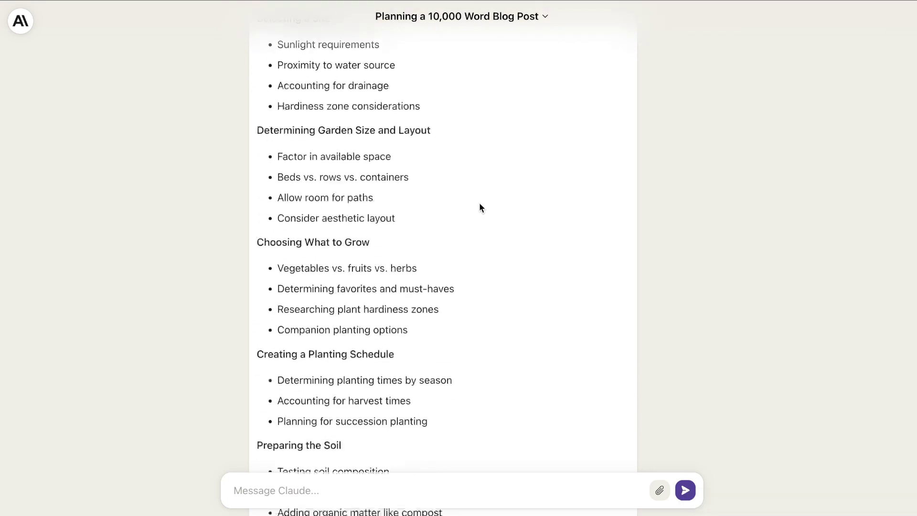
{"action": "scroll", "coordinate": [481, 207], "scroll_direction": "up", "scroll_amount": 1}
{"action": "scroll", "coordinate": [480, 207], "scroll_direction": "down", "scroll_amount": 7}
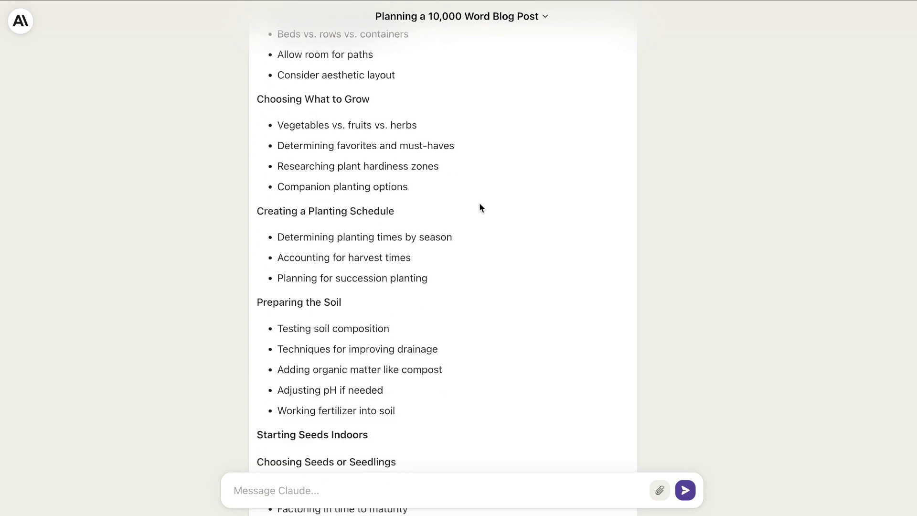
{"action": "scroll", "coordinate": [481, 207], "scroll_direction": "down", "scroll_amount": 9}
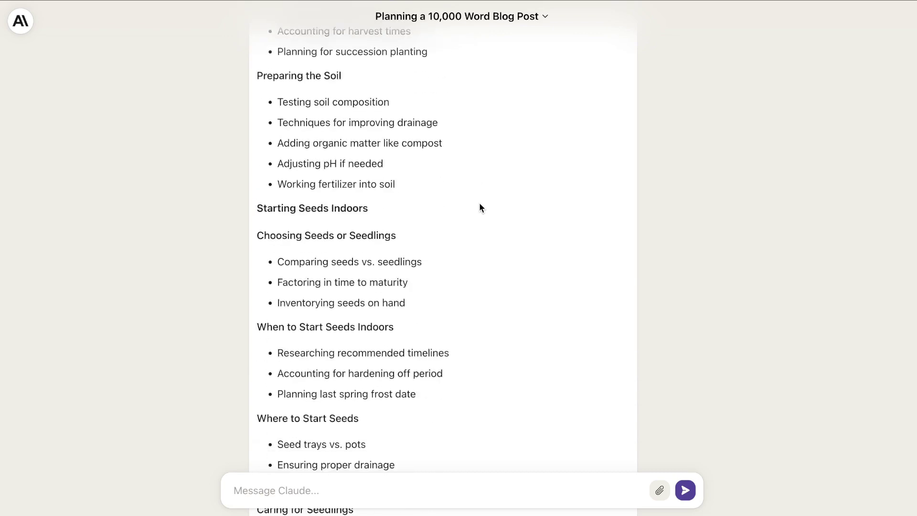
{"action": "scroll", "coordinate": [479, 205], "scroll_direction": "down", "scroll_amount": 12}
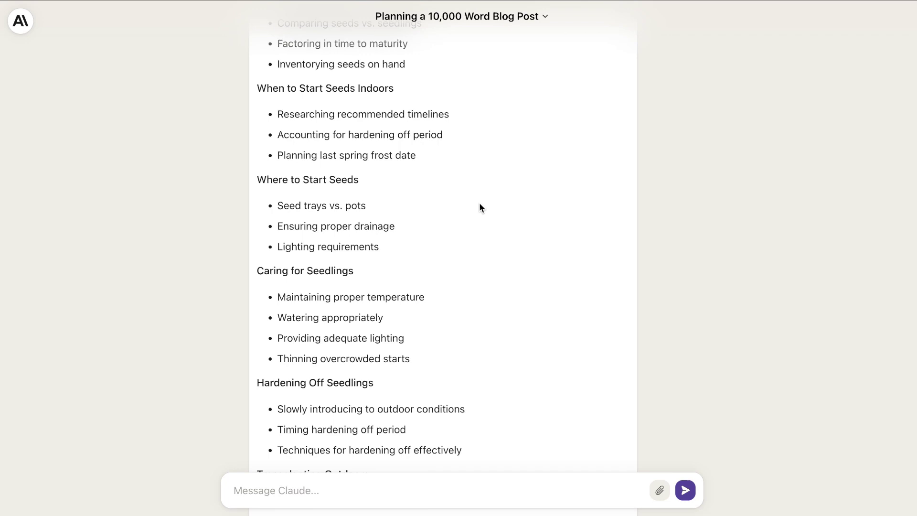
{"action": "scroll", "coordinate": [480, 206], "scroll_direction": "down", "scroll_amount": 6}
{"action": "scroll", "coordinate": [480, 207], "scroll_direction": "down", "scroll_amount": 5}
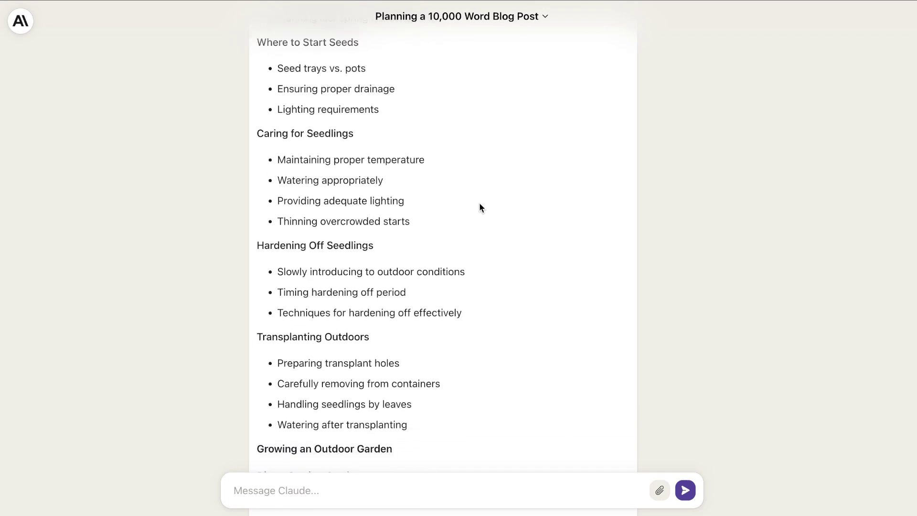
{"action": "scroll", "coordinate": [480, 208], "scroll_direction": "down", "scroll_amount": 8}
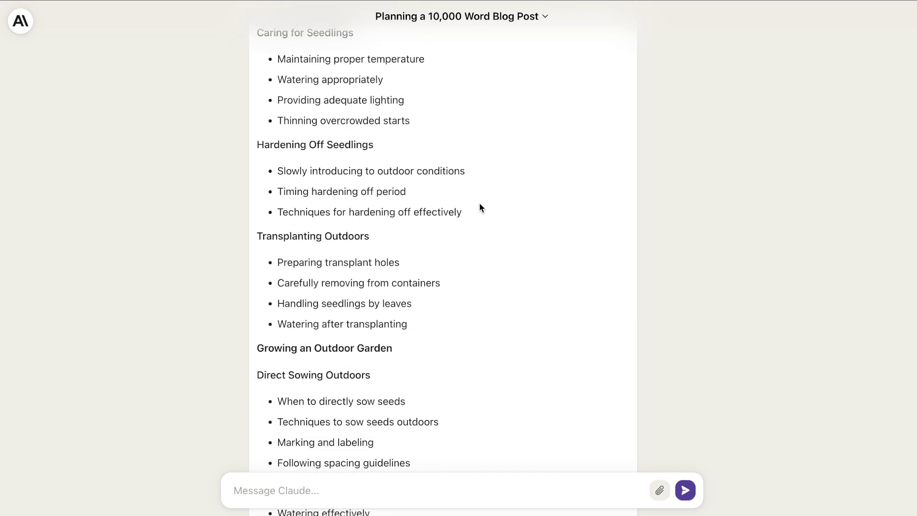
{"action": "scroll", "coordinate": [479, 207], "scroll_direction": "down", "scroll_amount": 13}
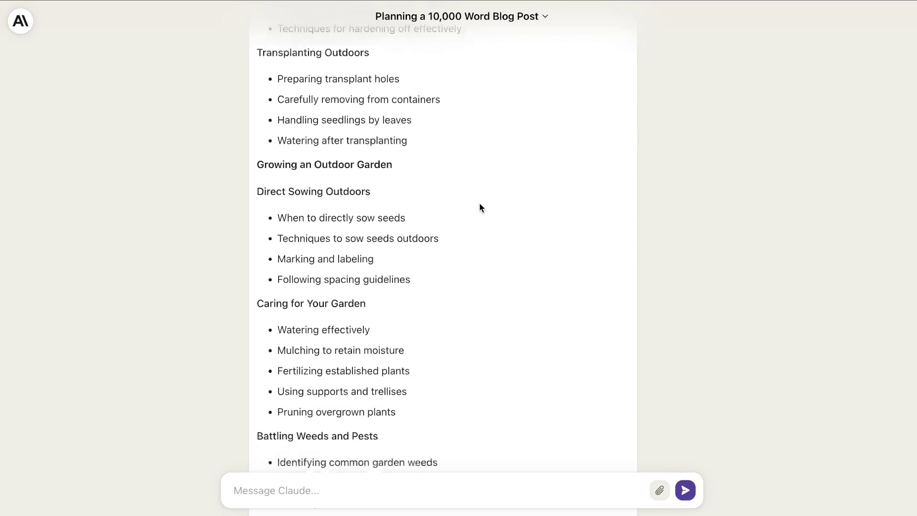
{"action": "scroll", "coordinate": [480, 204], "scroll_direction": "down", "scroll_amount": 20}
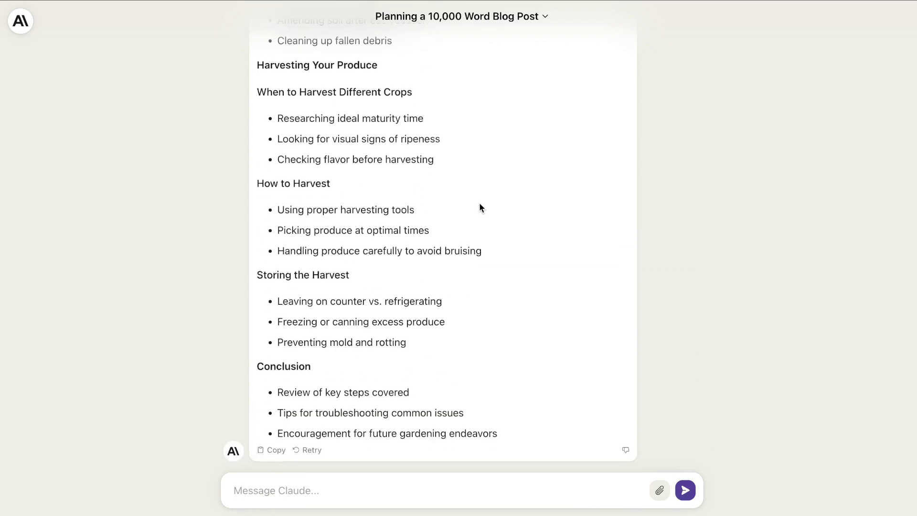
{"action": "left_click_drag", "start_coordinate": [508, 429], "coordinate": [280, 264]}
{"action": "scroll", "coordinate": [437, 341], "scroll_direction": "up", "scroll_amount": 20}
{"action": "scroll", "coordinate": [435, 344], "scroll_direction": "up", "scroll_amount": 20}
{"action": "scroll", "coordinate": [436, 342], "scroll_direction": "up", "scroll_amount": 5}
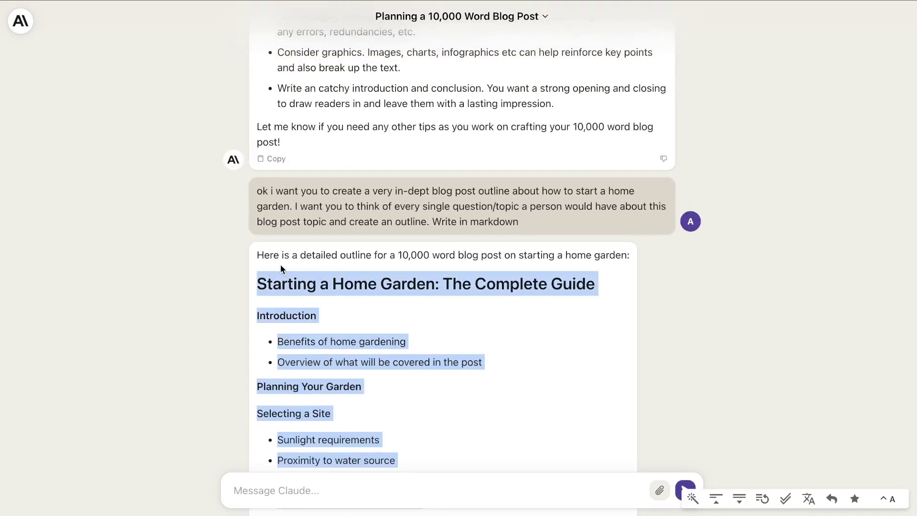
{"action": "scroll", "coordinate": [337, 346], "scroll_direction": "down", "scroll_amount": 2}
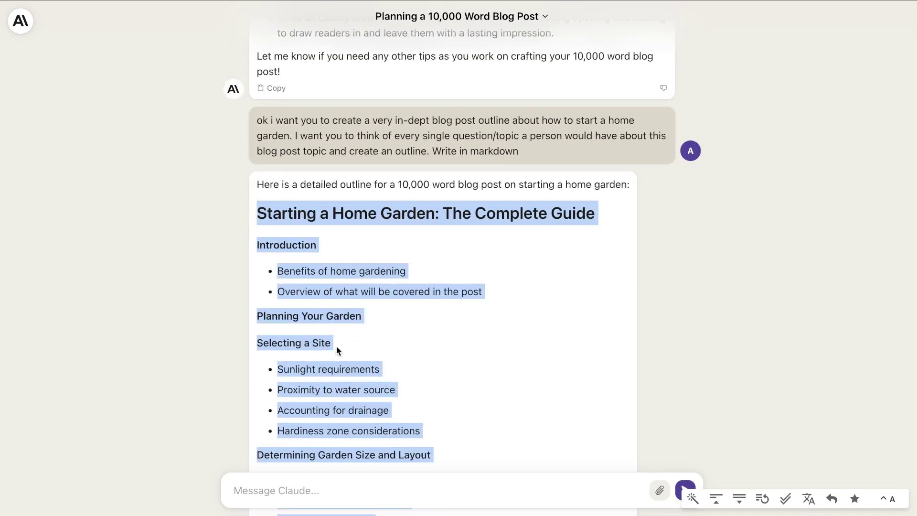
{"action": "left_click", "coordinate": [455, 331]}
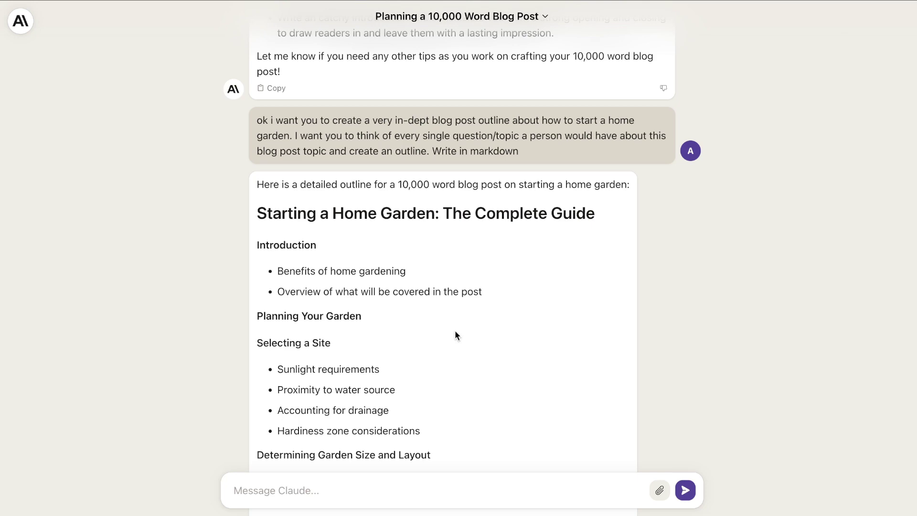
Count the words in the drafted introduction with Word Counter Plus.
{"action": "scroll", "coordinate": [455, 331], "scroll_direction": "down", "scroll_amount": 20}
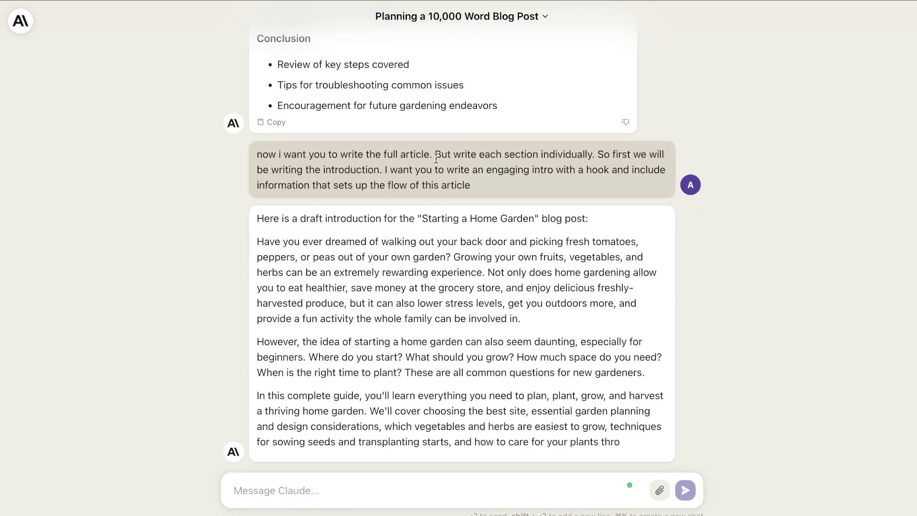
{"action": "scroll", "coordinate": [522, 123], "scroll_direction": "up", "scroll_amount": 1}
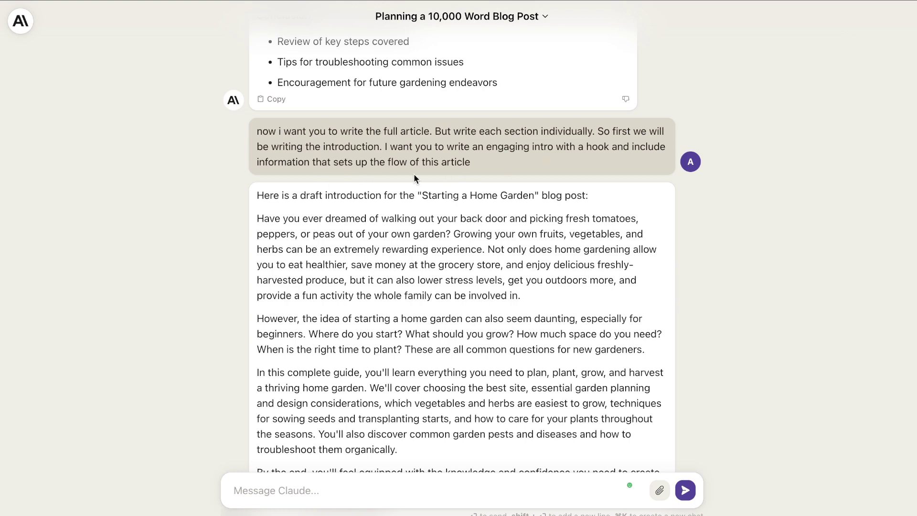
{"action": "scroll", "coordinate": [426, 287], "scroll_direction": "down", "scroll_amount": 3}
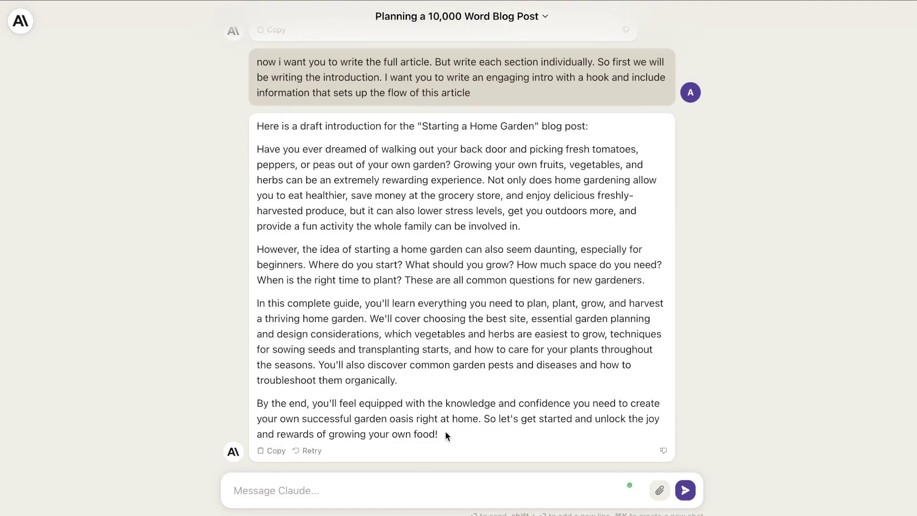
{"action": "left_click_drag", "start_coordinate": [445, 431], "coordinate": [282, 153]}
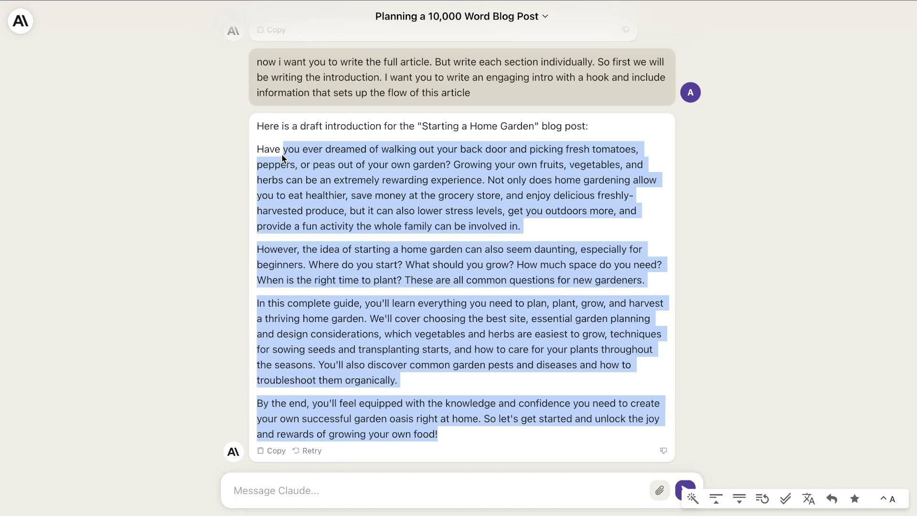
{"action": "right_click", "coordinate": [300, 171]}
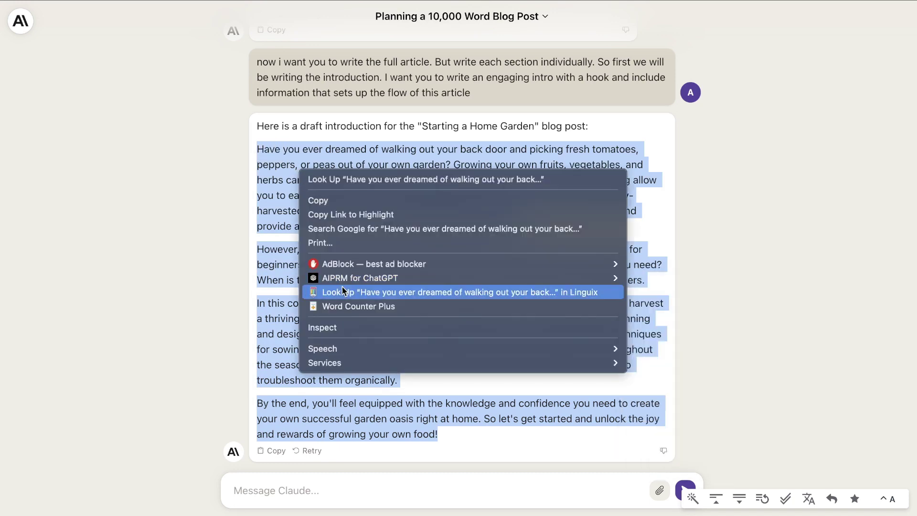
{"action": "left_click", "coordinate": [351, 309]}
{"action": "left_click", "coordinate": [458, 190]}
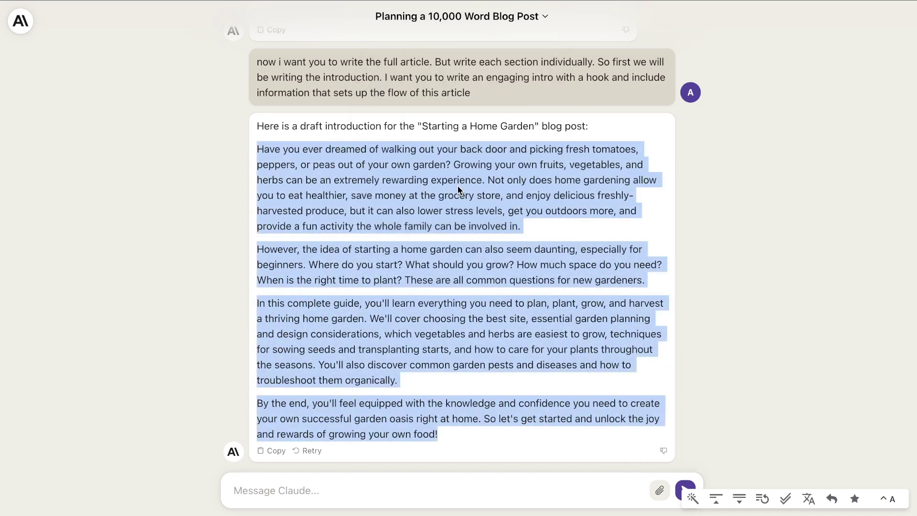
{"action": "left_click", "coordinate": [556, 196]}
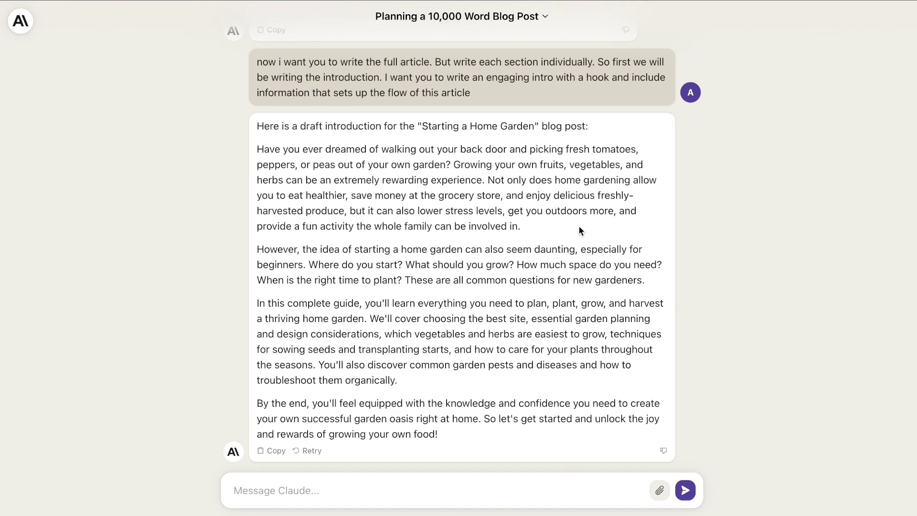
Reselect the four introduction paragraphs and scroll back up the chat.
{"action": "left_click_drag", "start_coordinate": [257, 143], "coordinate": [438, 436]}
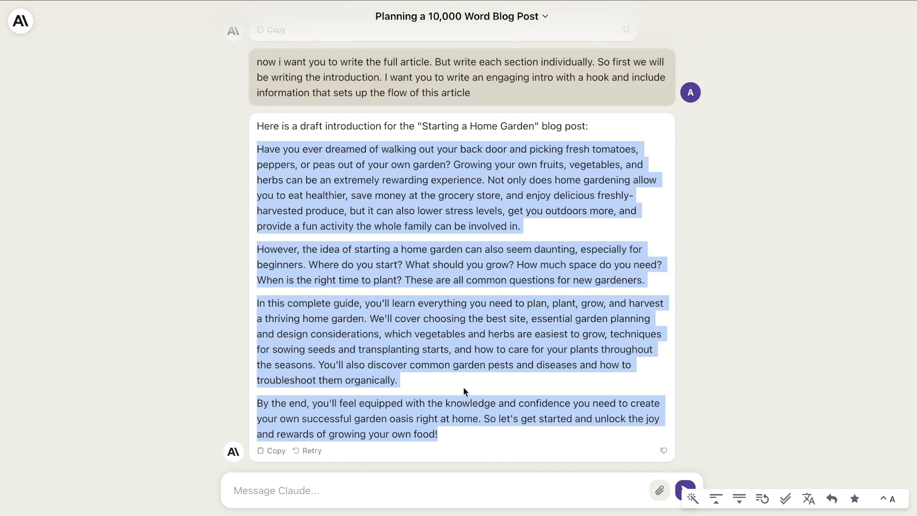
{"action": "scroll", "coordinate": [463, 388], "scroll_direction": "up", "scroll_amount": 2}
{"action": "scroll", "coordinate": [464, 389], "scroll_direction": "up", "scroll_amount": 15}
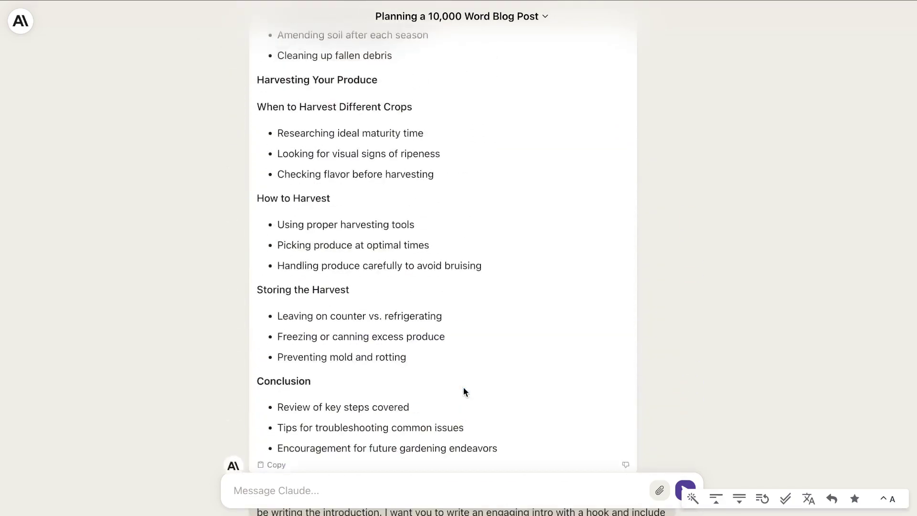
{"action": "scroll", "coordinate": [401, 324], "scroll_direction": "up", "scroll_amount": 3}
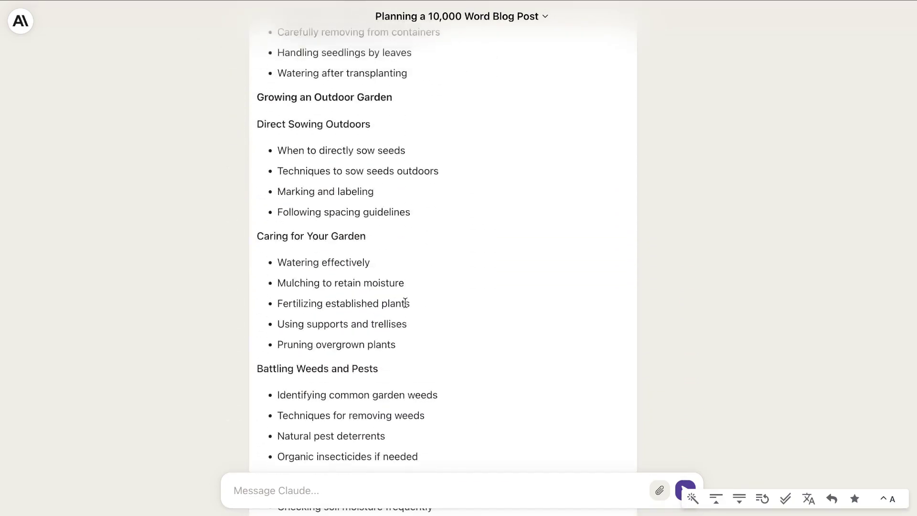
{"action": "scroll", "coordinate": [405, 303], "scroll_direction": "up", "scroll_amount": 5}
{"action": "scroll", "coordinate": [405, 303], "scroll_direction": "up", "scroll_amount": 18}
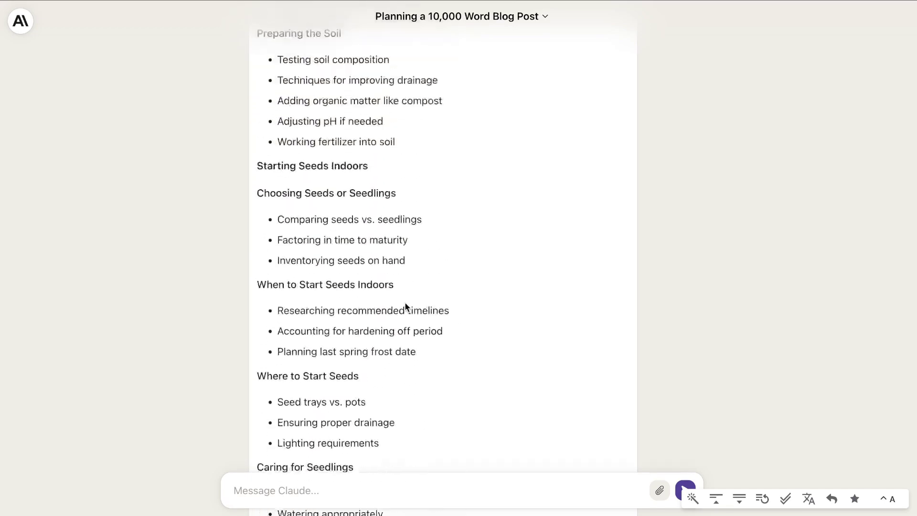
{"action": "scroll", "coordinate": [405, 302], "scroll_direction": "up", "scroll_amount": 7}
{"action": "scroll", "coordinate": [405, 302], "scroll_direction": "down", "scroll_amount": 20}
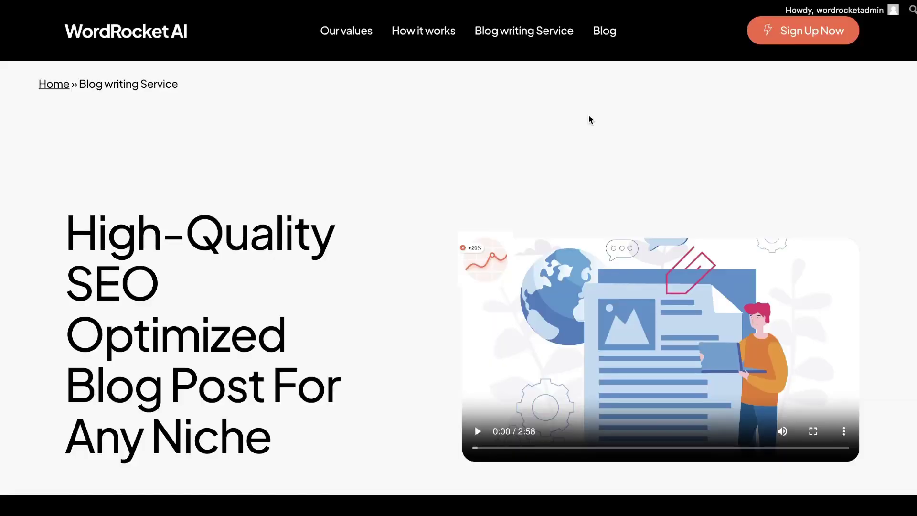
Scroll through the WordRocket AI pricing, FAQ and footer sections.
{"action": "scroll", "coordinate": [589, 117], "scroll_direction": "down", "scroll_amount": 12}
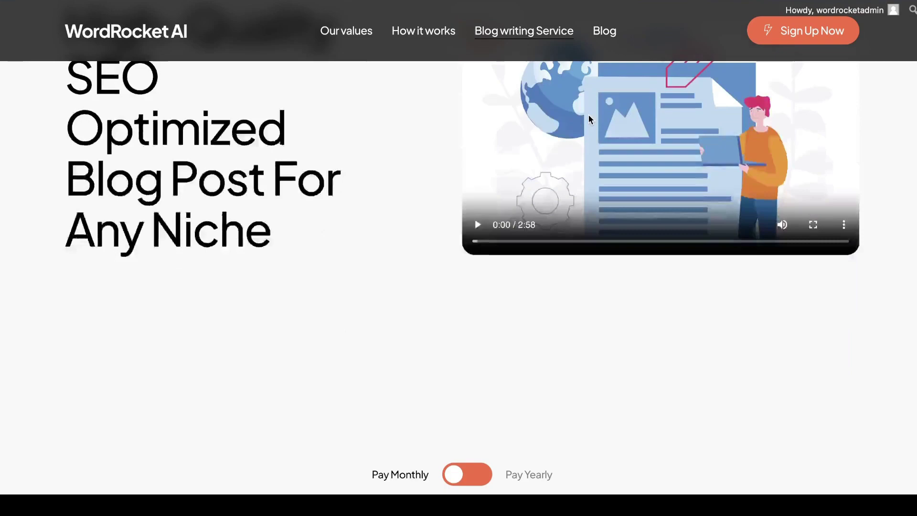
{"action": "scroll", "coordinate": [589, 116], "scroll_direction": "down", "scroll_amount": 15}
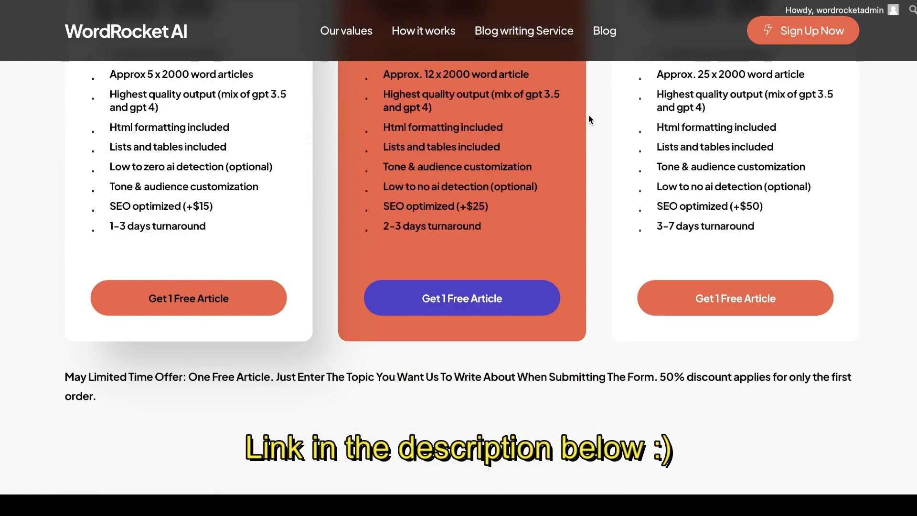
{"action": "scroll", "coordinate": [589, 115], "scroll_direction": "down", "scroll_amount": 8}
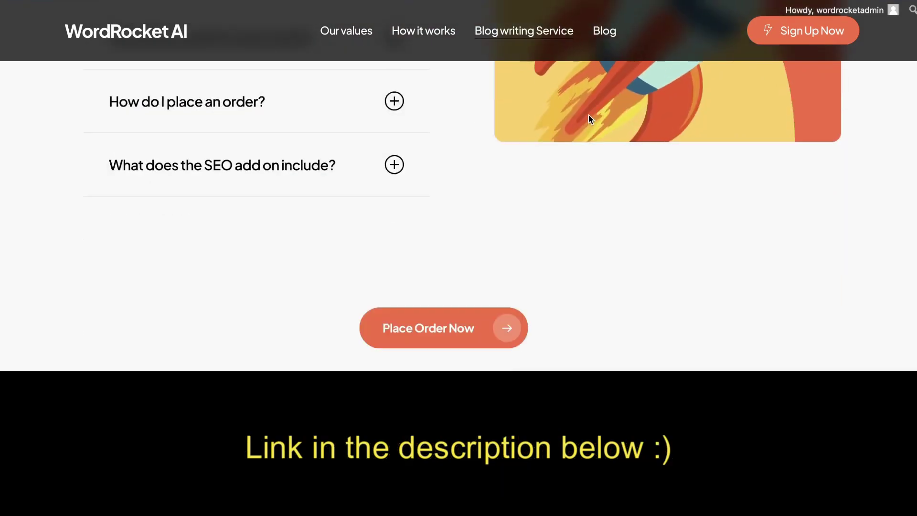
{"action": "scroll", "coordinate": [589, 115], "scroll_direction": "down", "scroll_amount": 5}
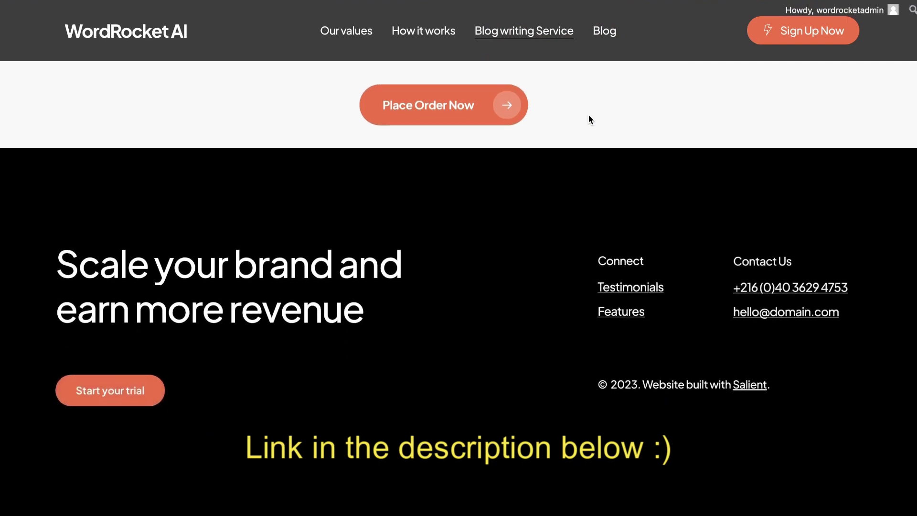
{"action": "scroll", "coordinate": [588, 114], "scroll_direction": "up", "scroll_amount": 20}
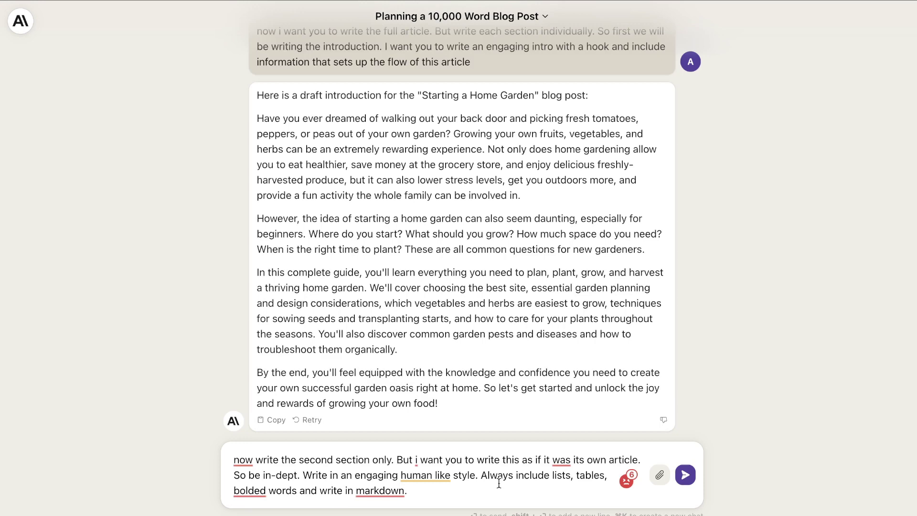
Send the second-section request and select Claude's Planning Your Home Garden reply.
{"action": "key", "text": "Return"}
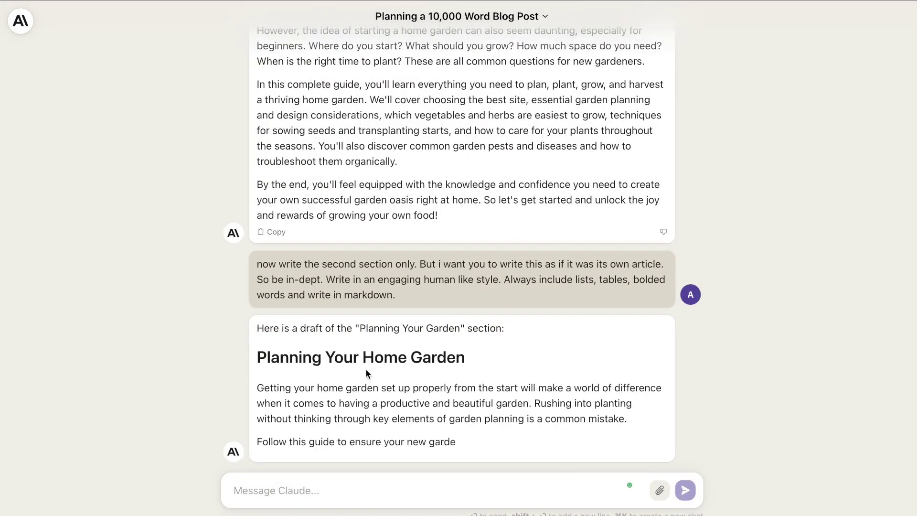
{"action": "scroll", "coordinate": [369, 371], "scroll_direction": "up", "scroll_amount": 15}
{"action": "scroll", "coordinate": [369, 371], "scroll_direction": "up", "scroll_amount": 20}
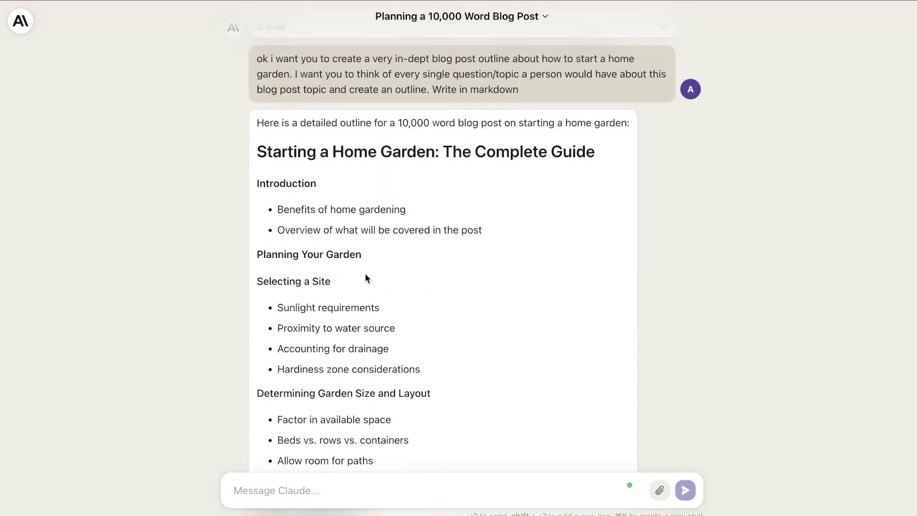
{"action": "scroll", "coordinate": [365, 274], "scroll_direction": "down", "scroll_amount": 5}
{"action": "scroll", "coordinate": [366, 273], "scroll_direction": "up", "scroll_amount": 2}
{"action": "scroll", "coordinate": [365, 273], "scroll_direction": "down", "scroll_amount": 15}
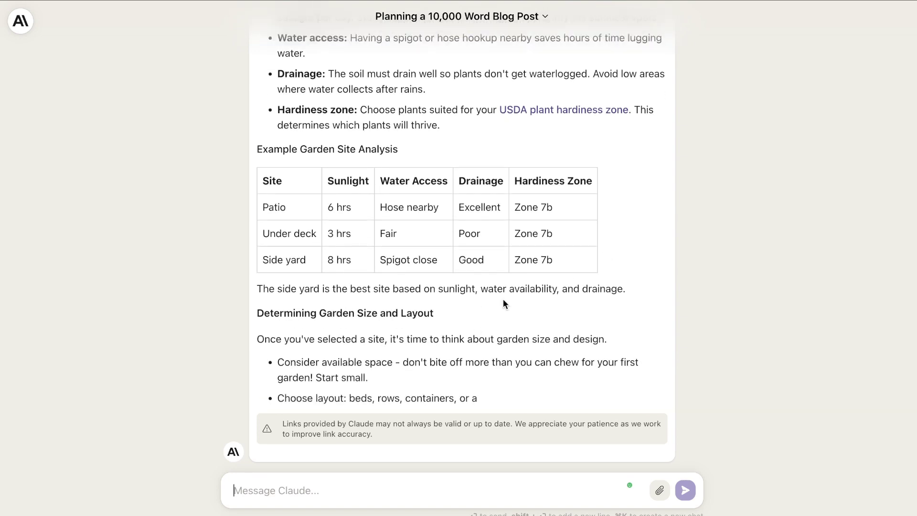
{"action": "left_click_drag", "start_coordinate": [621, 512], "coordinate": [248, 327]}
Word-count the Planning Your Home Garden section, confirming 455 words.
{"action": "scroll", "coordinate": [389, 308], "scroll_direction": "up", "scroll_amount": 15}
{"action": "right_click", "coordinate": [282, 317]}
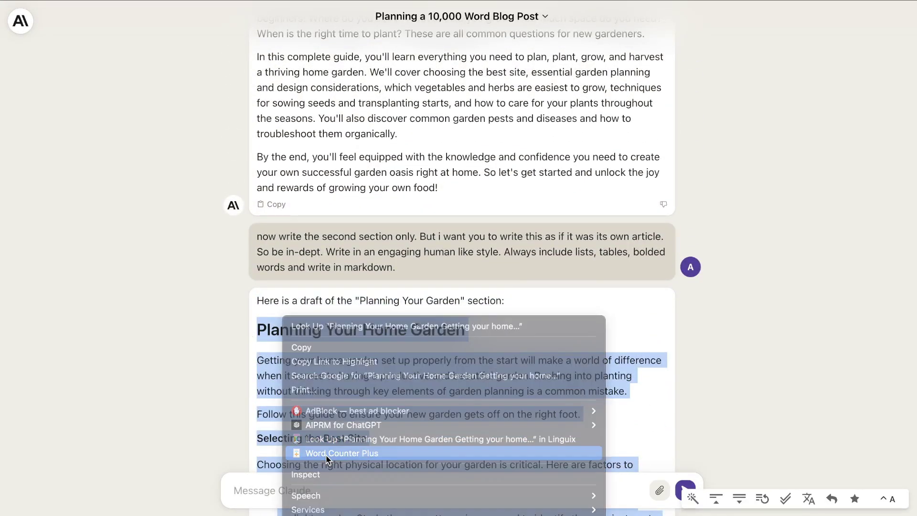
{"action": "left_click", "coordinate": [328, 453]}
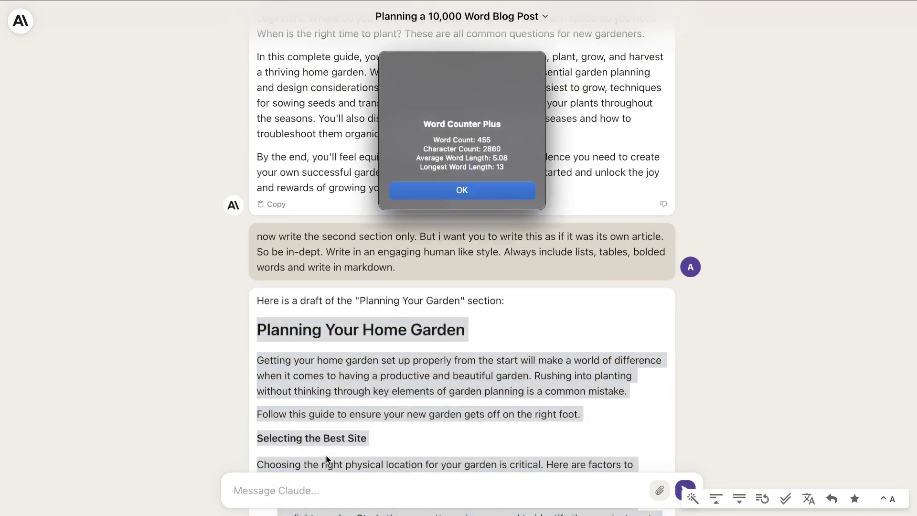
{"action": "left_click", "coordinate": [457, 189]}
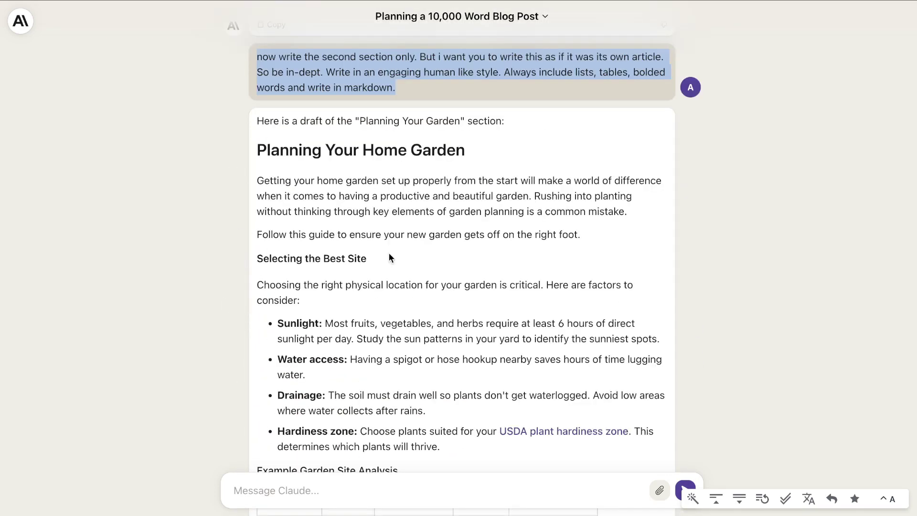
Scroll through the rest of the Planning reply and focus the Message Claude box.
{"action": "scroll", "coordinate": [389, 258], "scroll_direction": "down", "scroll_amount": 10}
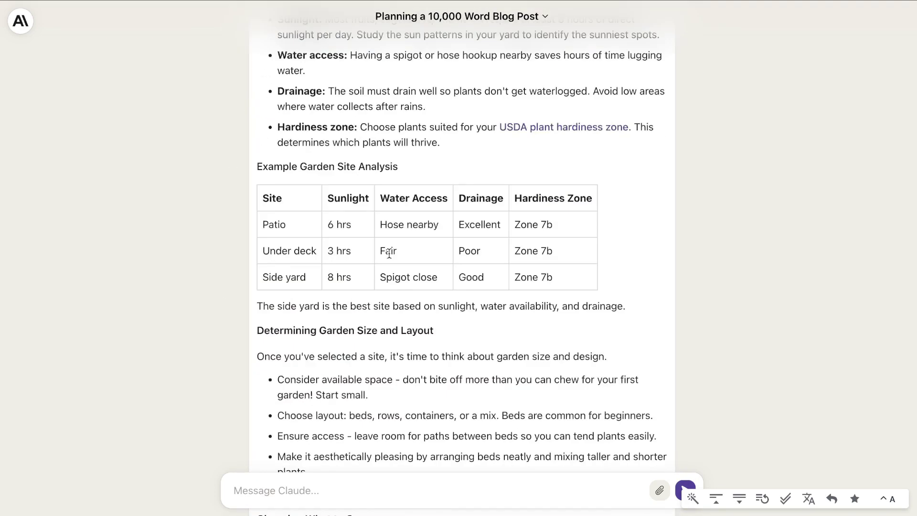
{"action": "scroll", "coordinate": [389, 257], "scroll_direction": "down", "scroll_amount": 2}
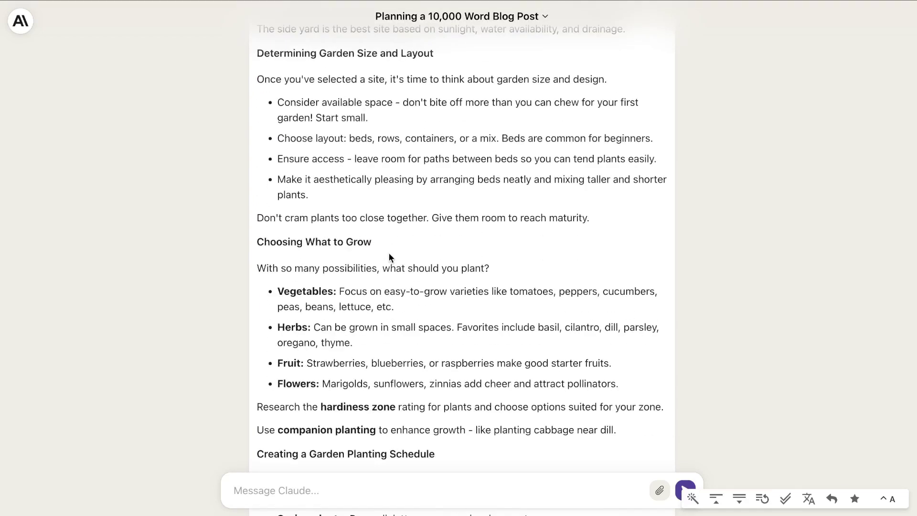
{"action": "scroll", "coordinate": [389, 257], "scroll_direction": "up", "scroll_amount": 15}
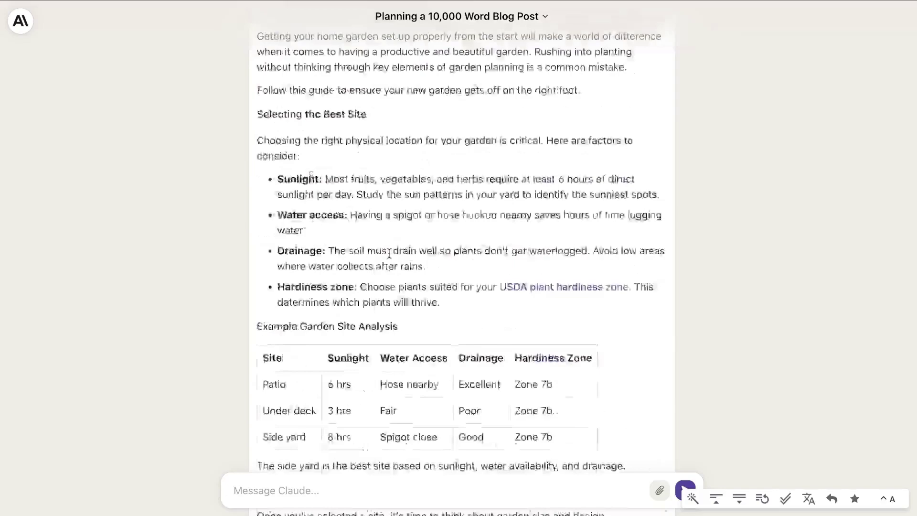
{"action": "scroll", "coordinate": [389, 254], "scroll_direction": "down", "scroll_amount": 16}
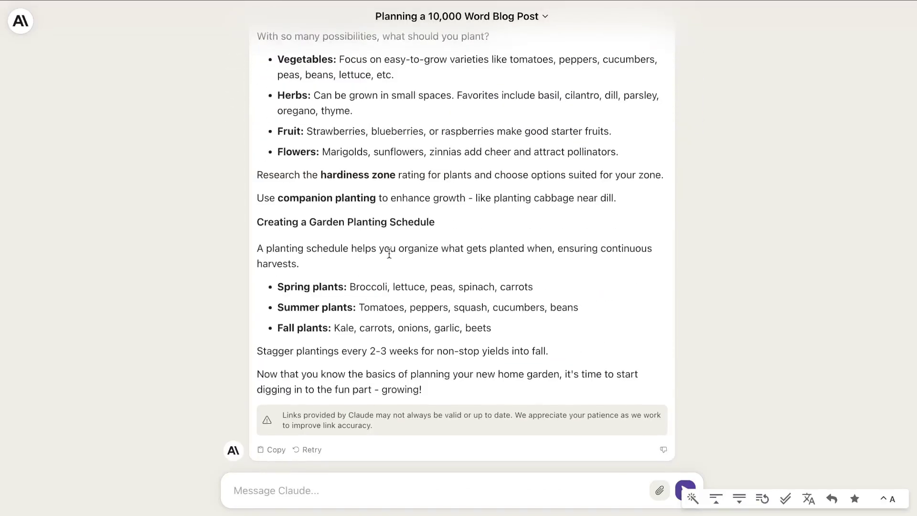
{"action": "left_click", "coordinate": [296, 488]}
{"action": "left_click", "coordinate": [296, 488]}
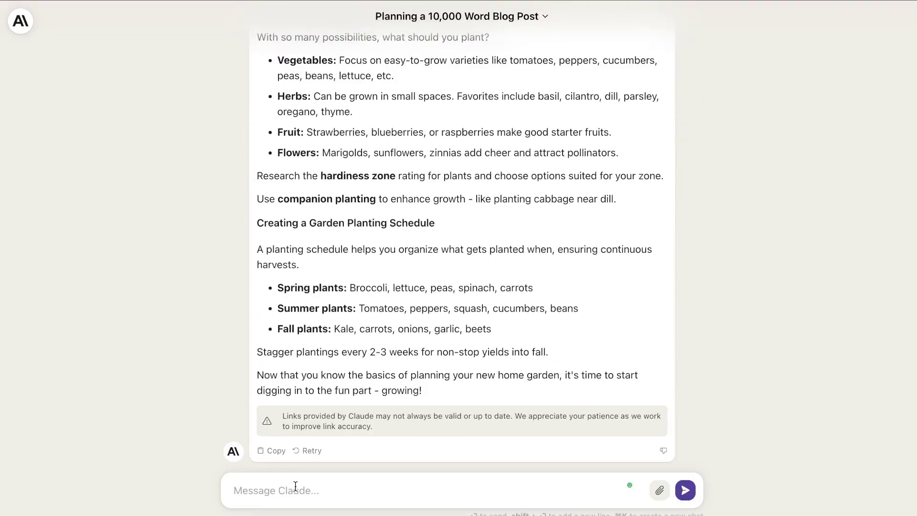
Paste and send the request for the Preparing Your Garden Soil section.
{"action": "key", "text": "super+v"}
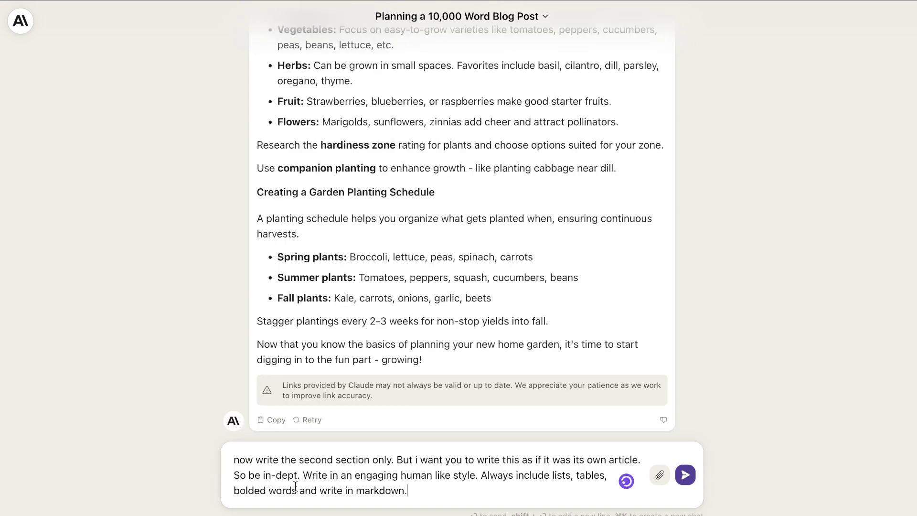
{"action": "key", "text": "Return"}
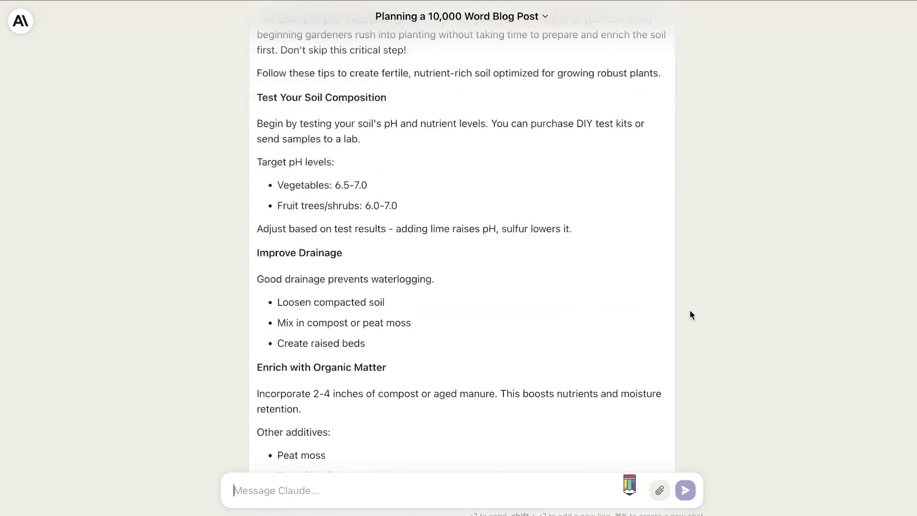
{"action": "scroll", "coordinate": [690, 311], "scroll_direction": "up", "scroll_amount": 10}
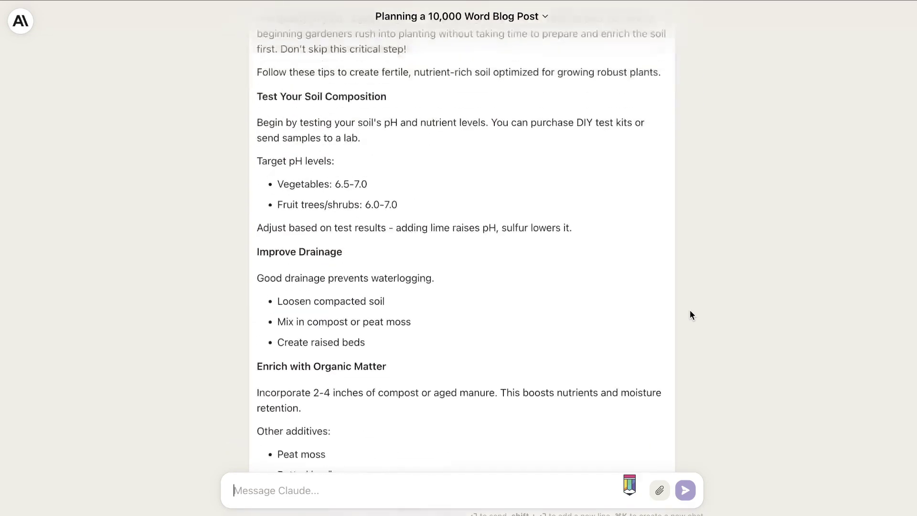
{"action": "scroll", "coordinate": [690, 310], "scroll_direction": "up", "scroll_amount": 1}
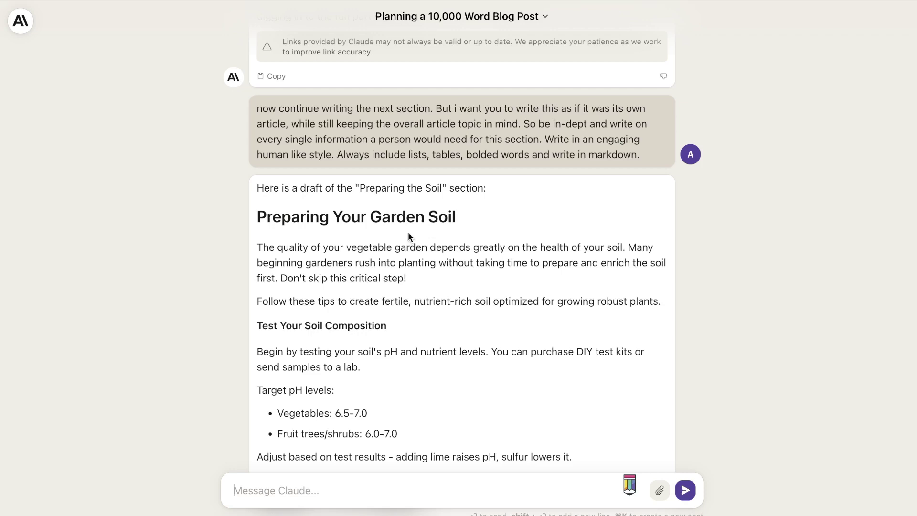
{"action": "scroll", "coordinate": [437, 230], "scroll_direction": "up", "scroll_amount": 10}
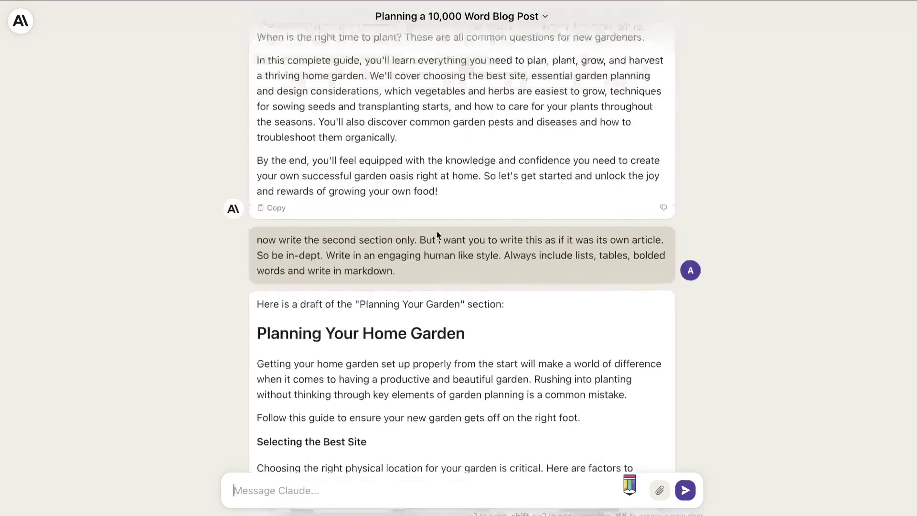
{"action": "scroll", "coordinate": [437, 231], "scroll_direction": "down", "scroll_amount": 10}
Count the words in the Preparing Your Garden Soil reply with Word Counter Plus.
{"action": "left_click_drag", "start_coordinate": [257, 154], "coordinate": [382, 507]}
{"action": "right_click", "coordinate": [371, 216]}
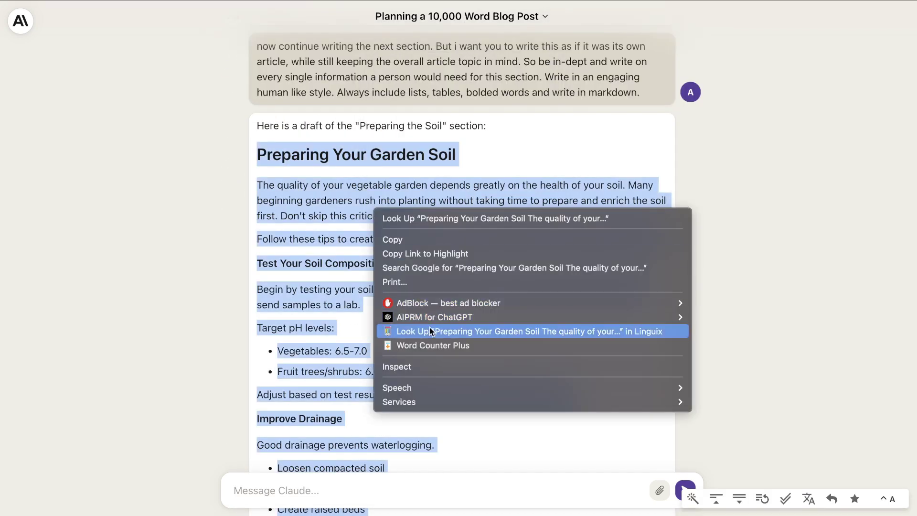
{"action": "left_click", "coordinate": [431, 343]}
{"action": "left_click", "coordinate": [462, 190]}
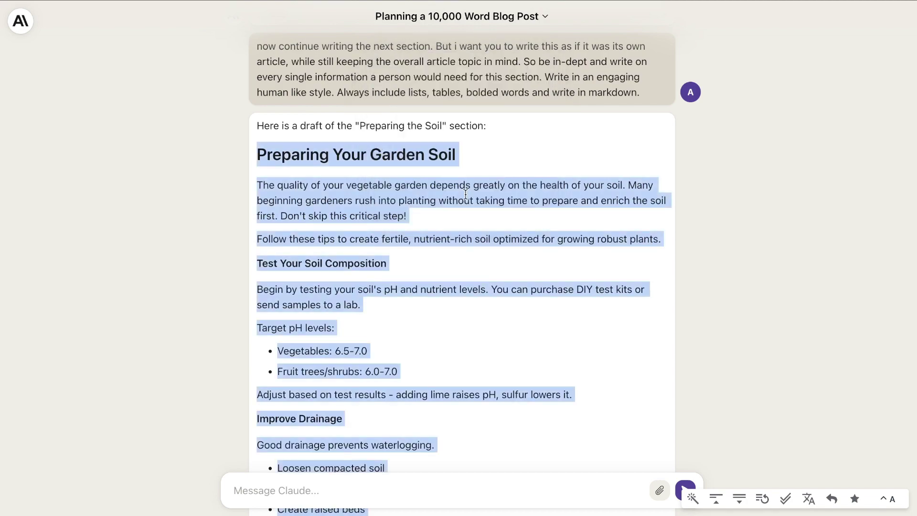
{"action": "left_click", "coordinate": [466, 195]}
{"action": "scroll", "coordinate": [466, 199], "scroll_direction": "down", "scroll_amount": 6}
{"action": "scroll", "coordinate": [466, 204], "scroll_direction": "down", "scroll_amount": 7}
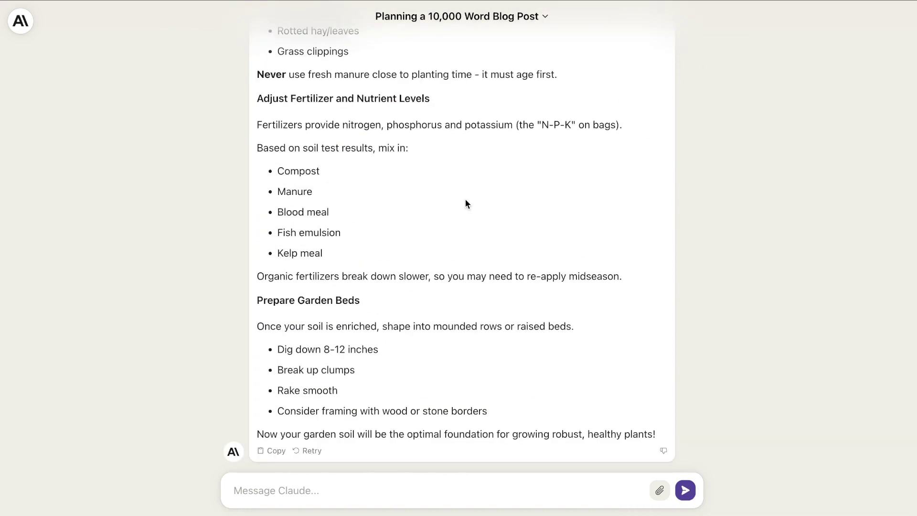
{"action": "scroll", "coordinate": [467, 204], "scroll_direction": "up", "scroll_amount": 17}
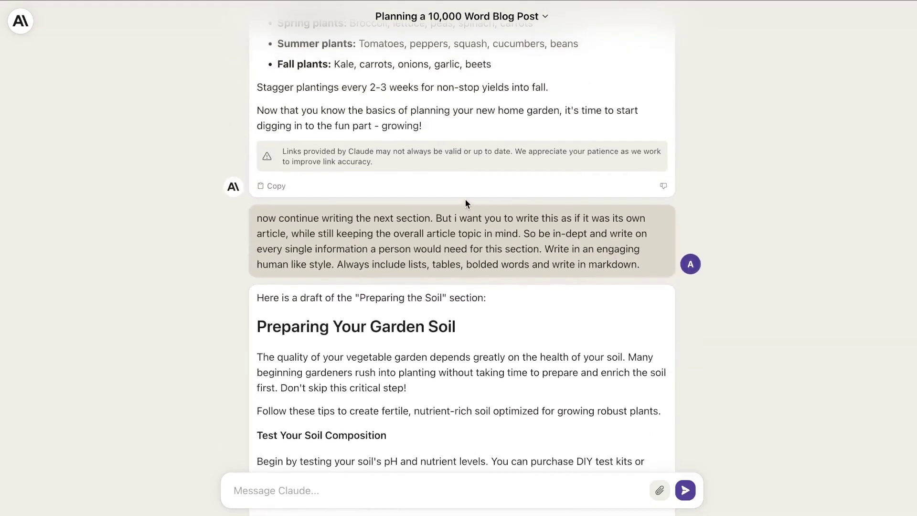
Confirm with Word Counter Plus that the Starting Seeds Indoors reply runs 381 words.
{"action": "triple_click", "coordinate": [428, 234]}
{"action": "scroll", "coordinate": [428, 235], "scroll_direction": "down", "scroll_amount": 15}
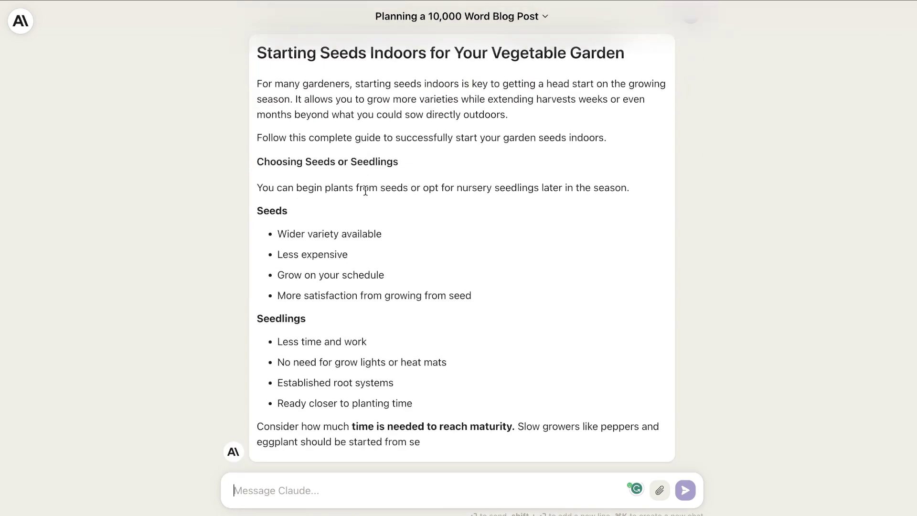
{"action": "left_click_drag", "start_coordinate": [395, 441], "coordinate": [257, 254]}
{"action": "right_click", "coordinate": [360, 303]}
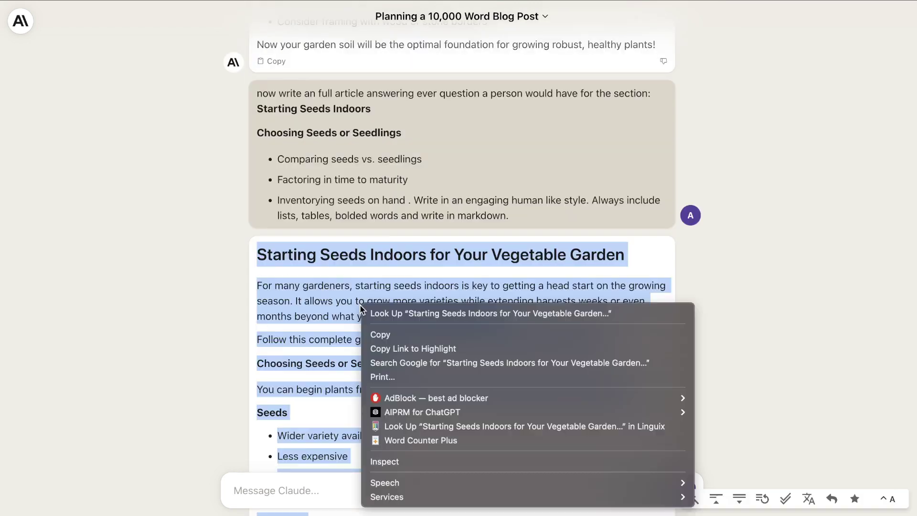
{"action": "left_click", "coordinate": [415, 438]}
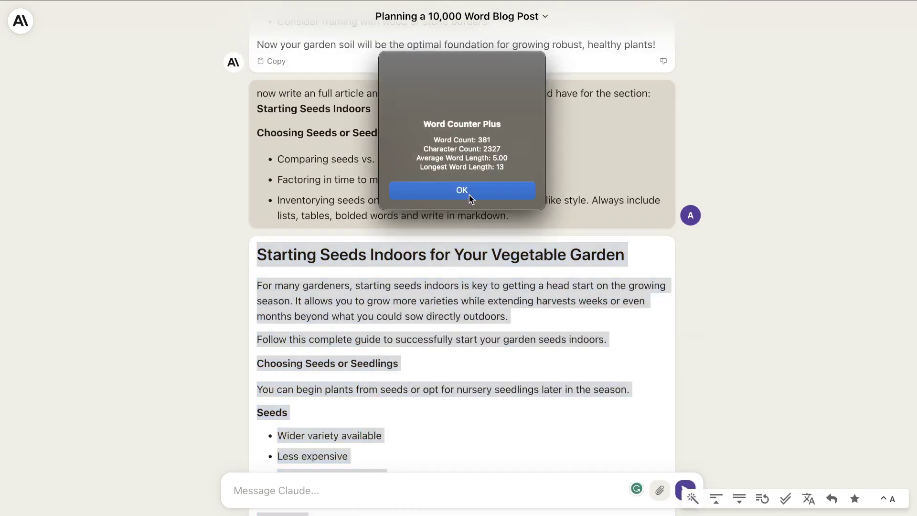
{"action": "left_click", "coordinate": [470, 194]}
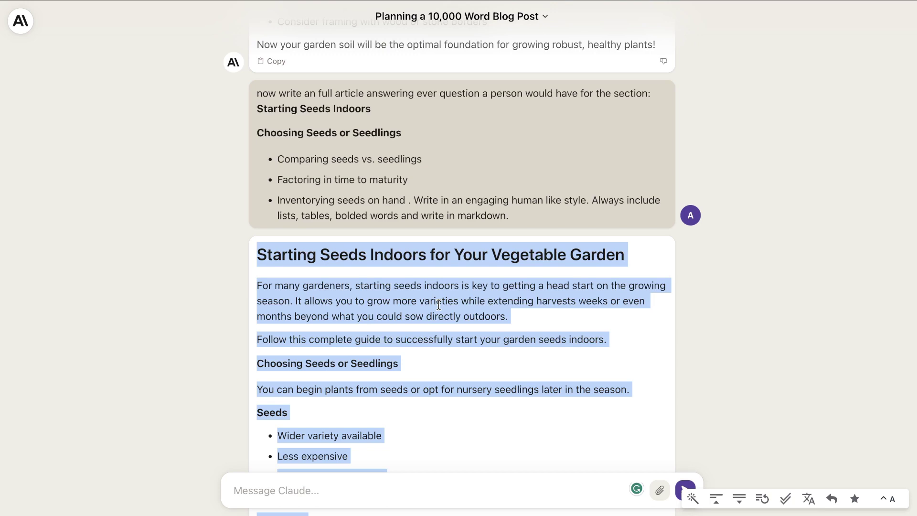
Review the sample seed-starting schedule table for tomato, pepper and cucumber.
{"action": "scroll", "coordinate": [438, 304], "scroll_direction": "down", "scroll_amount": 1}
{"action": "scroll", "coordinate": [438, 305], "scroll_direction": "down", "scroll_amount": 5}
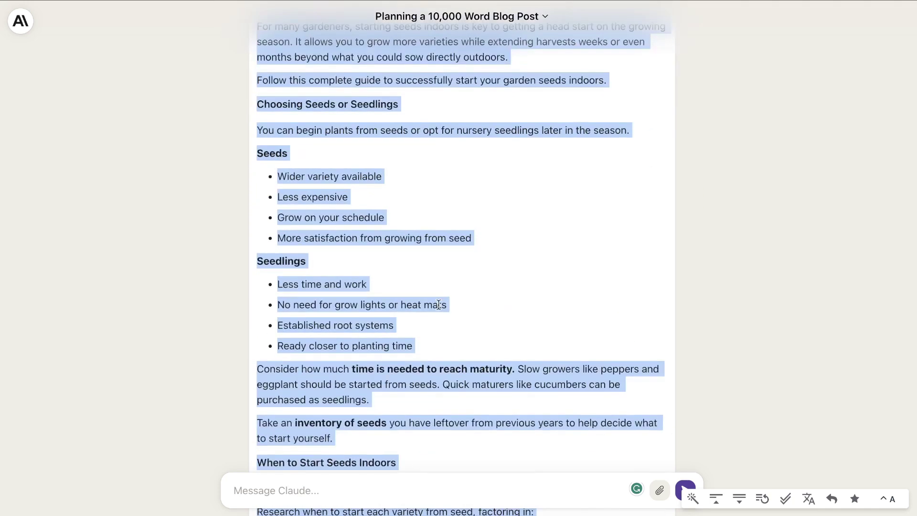
{"action": "scroll", "coordinate": [438, 308], "scroll_direction": "down", "scroll_amount": 5}
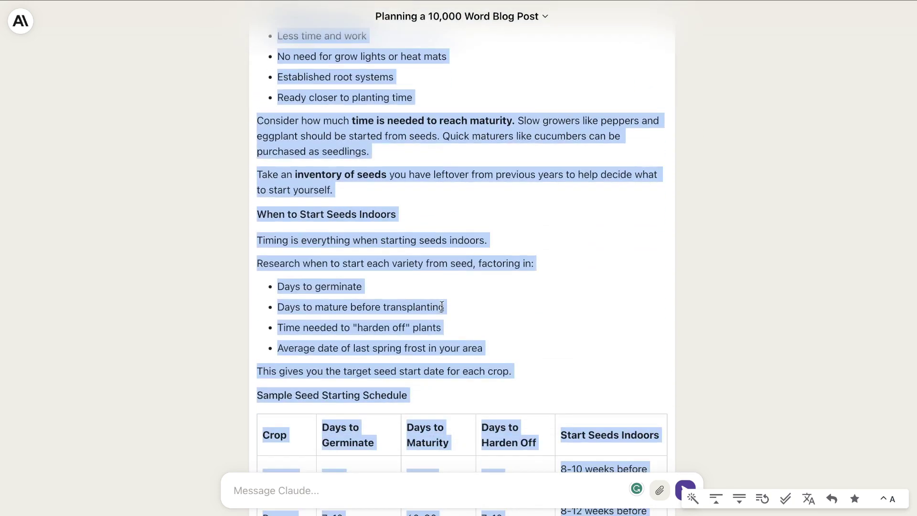
{"action": "left_click", "coordinate": [503, 292]}
{"action": "scroll", "coordinate": [501, 289], "scroll_direction": "down", "scroll_amount": 4}
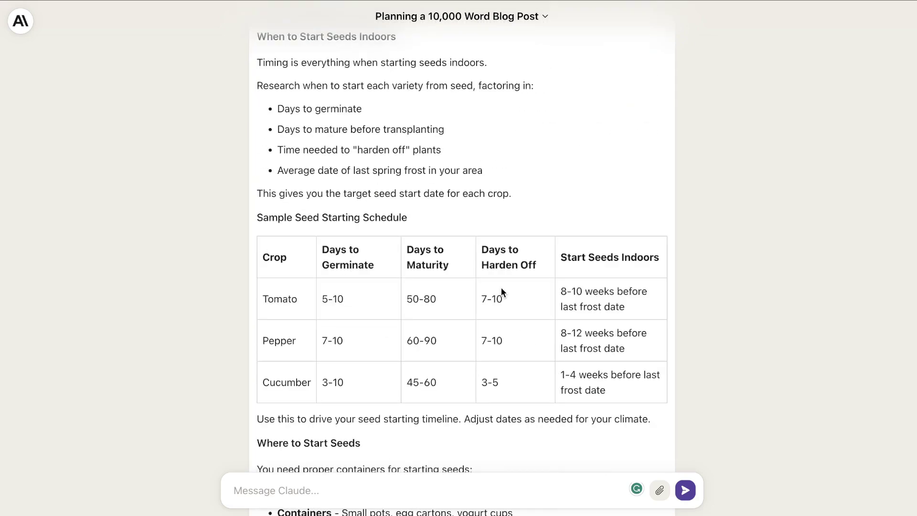
{"action": "scroll", "coordinate": [487, 298], "scroll_direction": "down", "scroll_amount": 1}
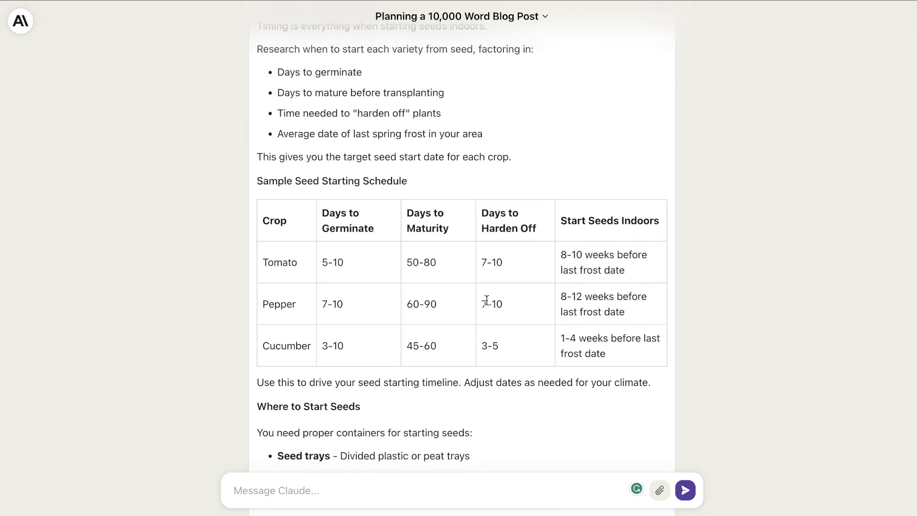
{"action": "scroll", "coordinate": [487, 299], "scroll_direction": "up", "scroll_amount": 20}
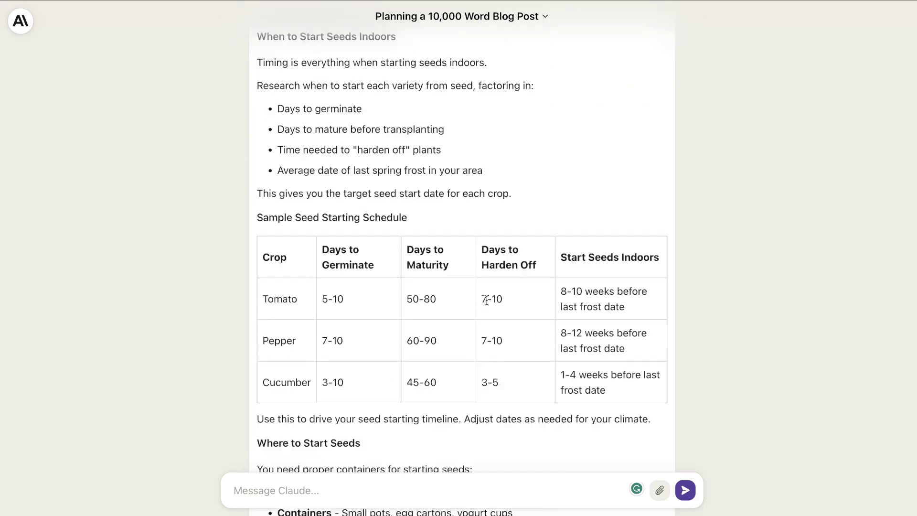
{"action": "scroll", "coordinate": [486, 304], "scroll_direction": "up", "scroll_amount": 1}
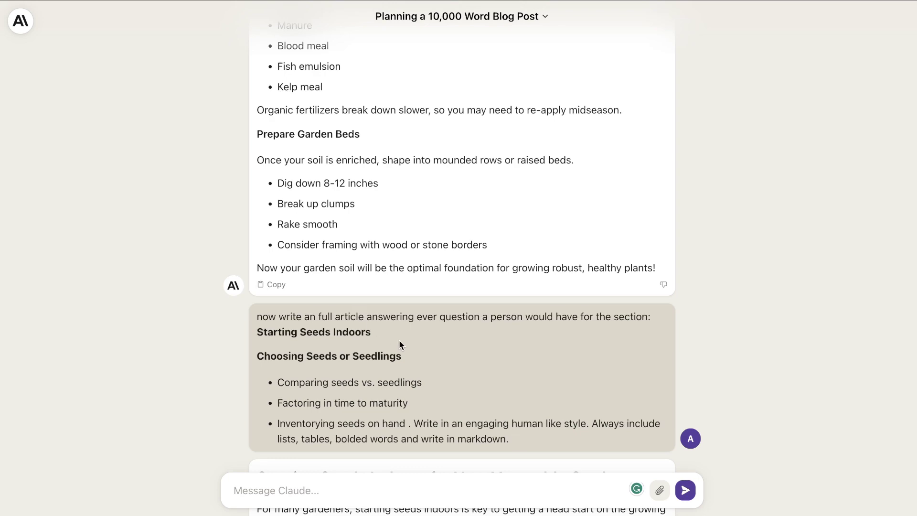
Ask Claude to 'now do the same thing for the next section' and review the Caring for Seedlings points.
{"action": "scroll", "coordinate": [400, 340], "scroll_direction": "down", "scroll_amount": 20}
{"action": "left_click", "coordinate": [314, 491]}
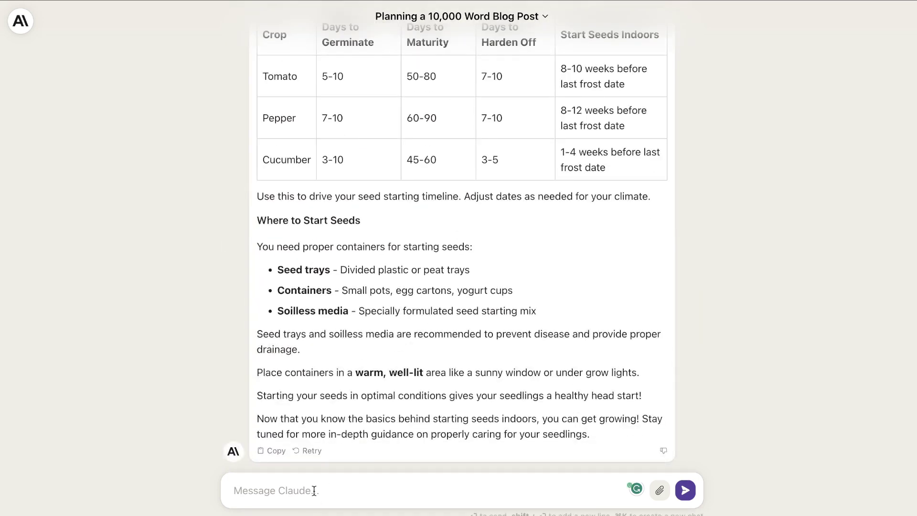
{"action": "type", "text": "now do the same thing for the next section"}
{"action": "key", "text": "Return"}
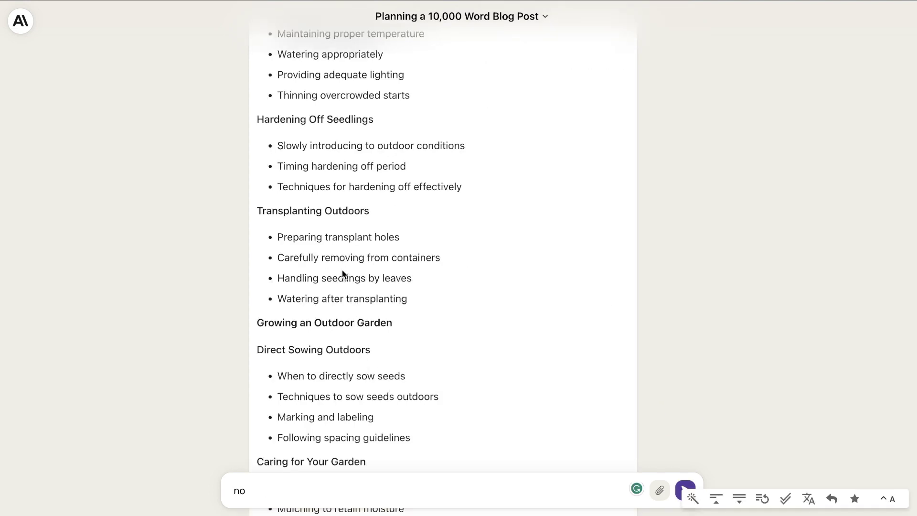
{"action": "scroll", "coordinate": [342, 273], "scroll_direction": "up", "scroll_amount": 5}
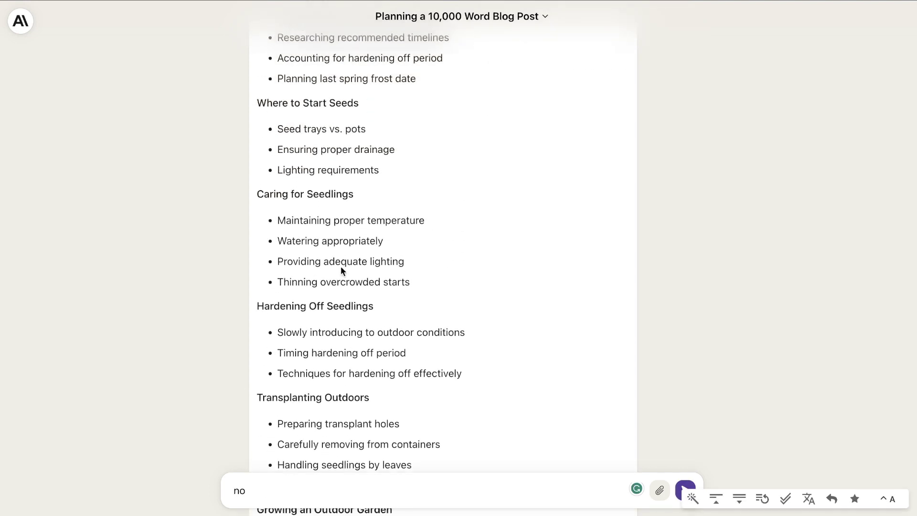
{"action": "left_click_drag", "start_coordinate": [258, 195], "coordinate": [429, 287]}
{"action": "scroll", "coordinate": [428, 286], "scroll_direction": "up", "scroll_amount": 15}
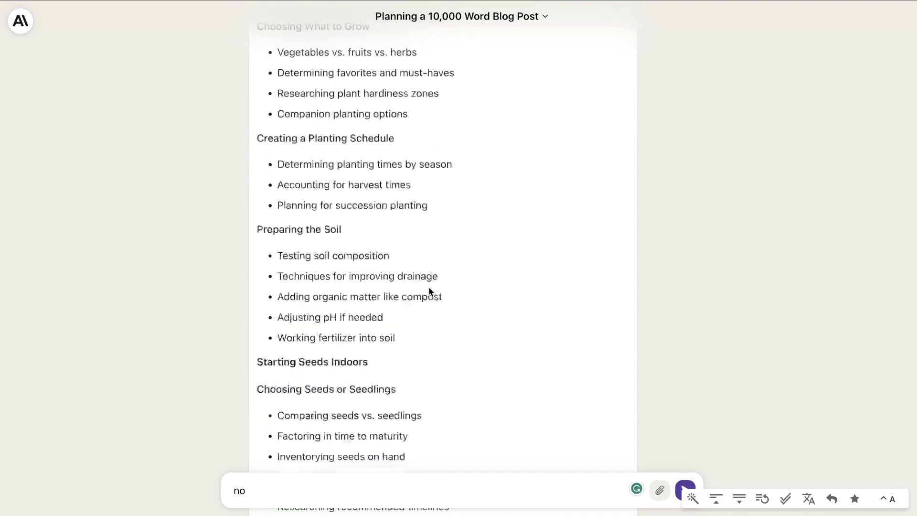
{"action": "scroll", "coordinate": [429, 287], "scroll_direction": "up", "scroll_amount": 7}
{"action": "scroll", "coordinate": [429, 287], "scroll_direction": "down", "scroll_amount": 20}
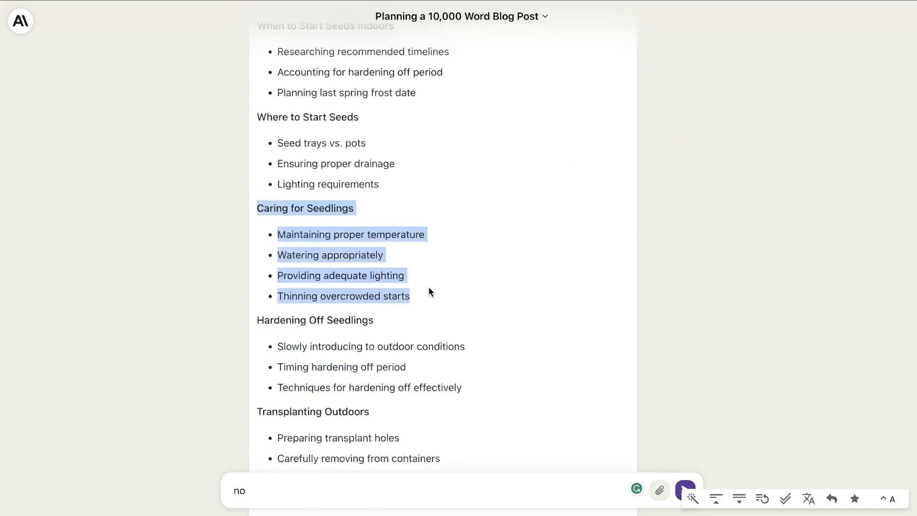
{"action": "scroll", "coordinate": [429, 287], "scroll_direction": "down", "scroll_amount": 20}
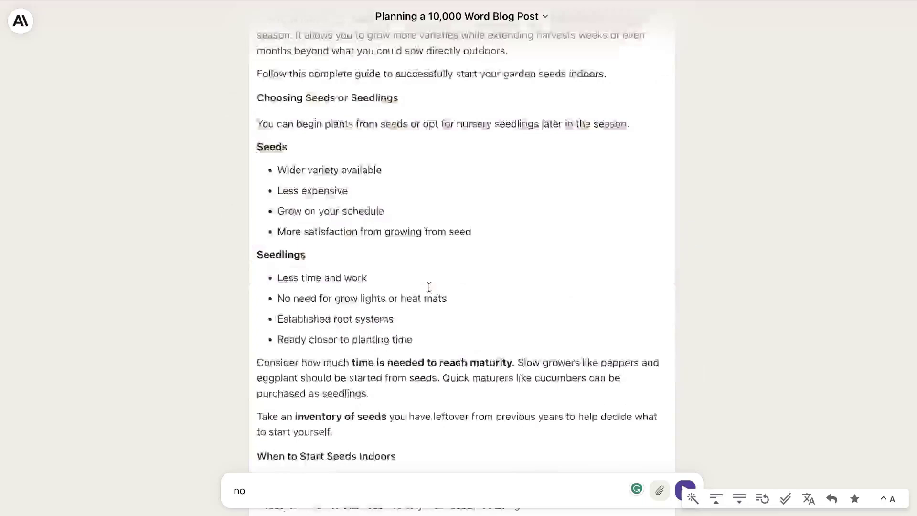
{"action": "scroll", "coordinate": [428, 292], "scroll_direction": "down", "scroll_amount": 10}
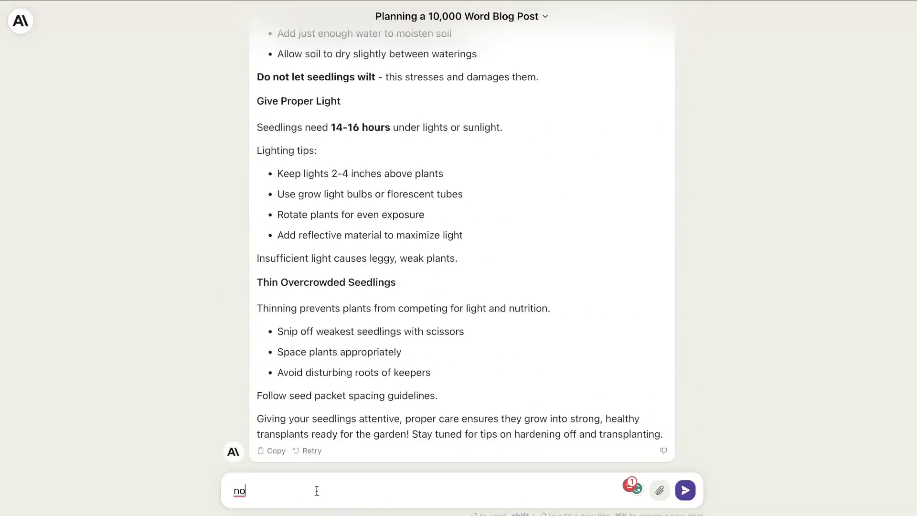
Send 'now do the same thing for the next section.' then 'now do the same for the next section'.
{"action": "key", "text": "BackSpace"}
{"action": "key", "text": "BackSpace"}
{"action": "type", "text": "now do the same thing for the next section."}
{"action": "key", "text": "Return"}
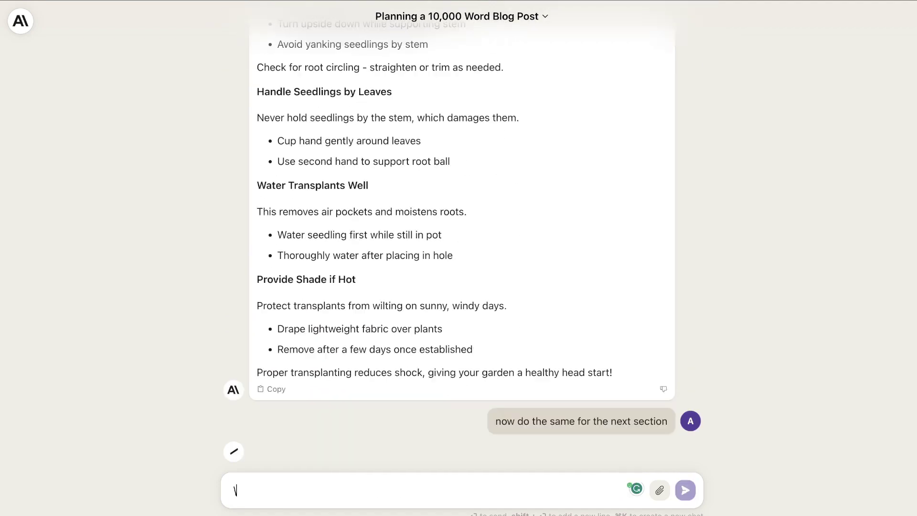
{"action": "type", "text": "now do the same for the next section"}
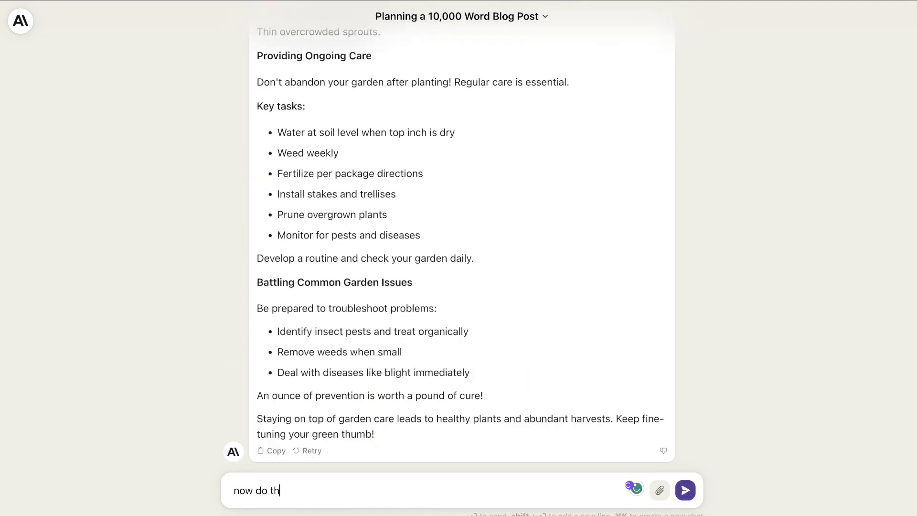
{"action": "key", "text": "Return"}
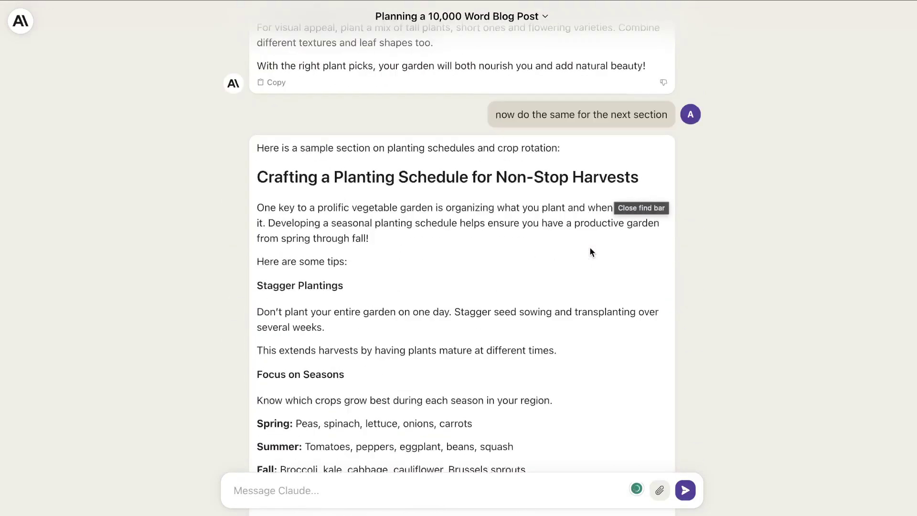
{"action": "scroll", "coordinate": [591, 253], "scroll_direction": "up", "scroll_amount": 3}
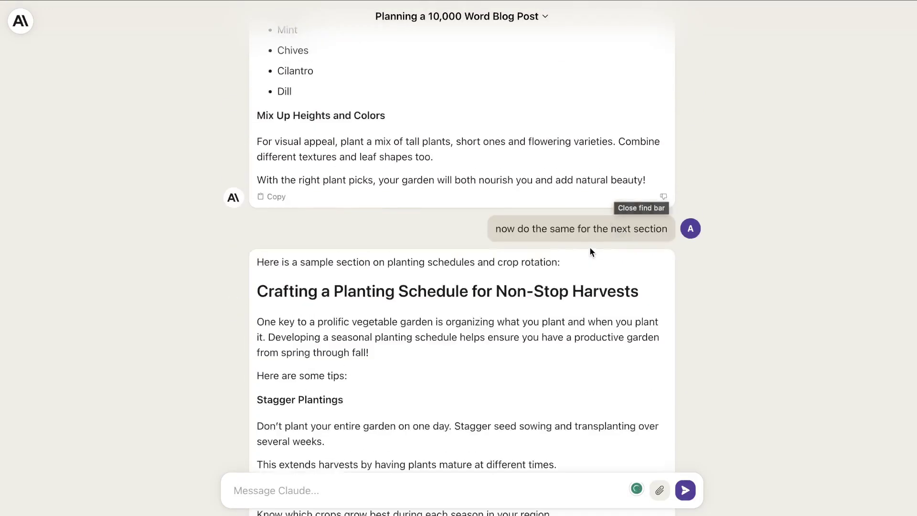
Scroll up the chat to the tomato-and-pepper hook of the 'Starting a Home Garden' introduction.
{"action": "scroll", "coordinate": [568, 282], "scroll_direction": "up", "scroll_amount": 7}
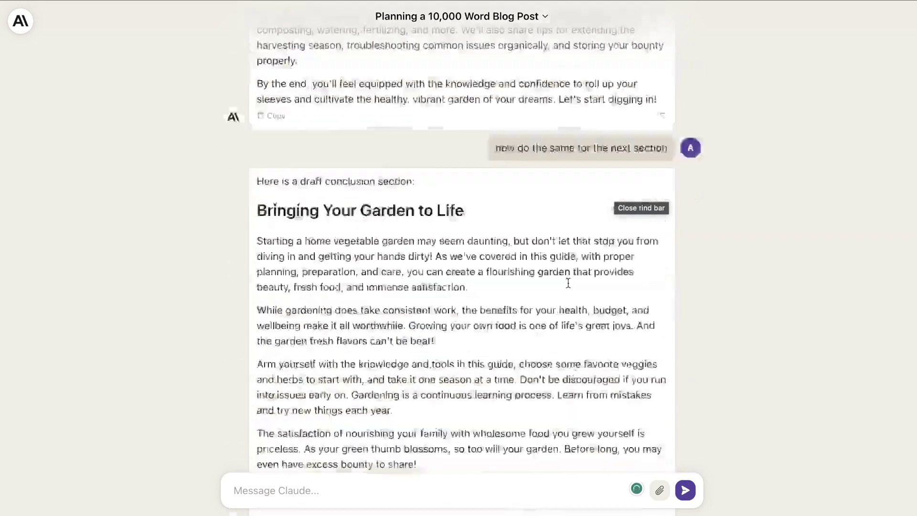
{"action": "scroll", "coordinate": [569, 283], "scroll_direction": "up", "scroll_amount": 7}
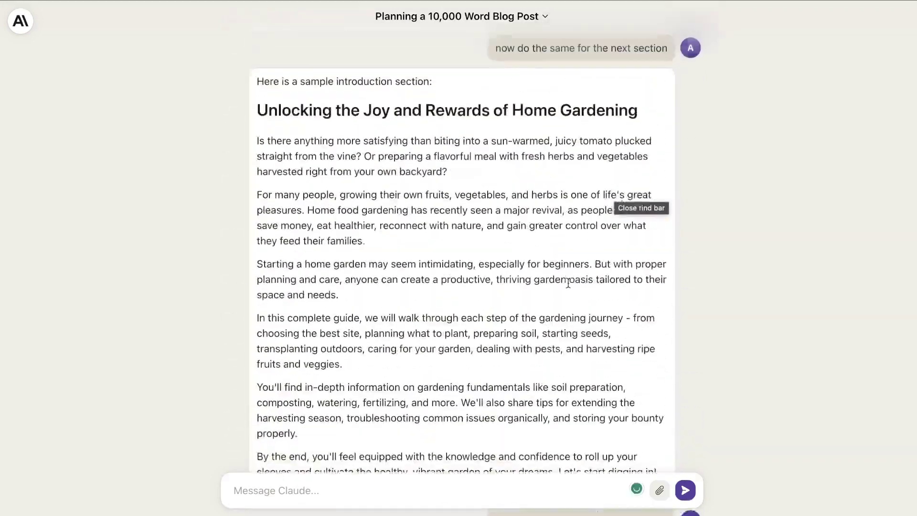
{"action": "scroll", "coordinate": [569, 284], "scroll_direction": "down", "scroll_amount": 6}
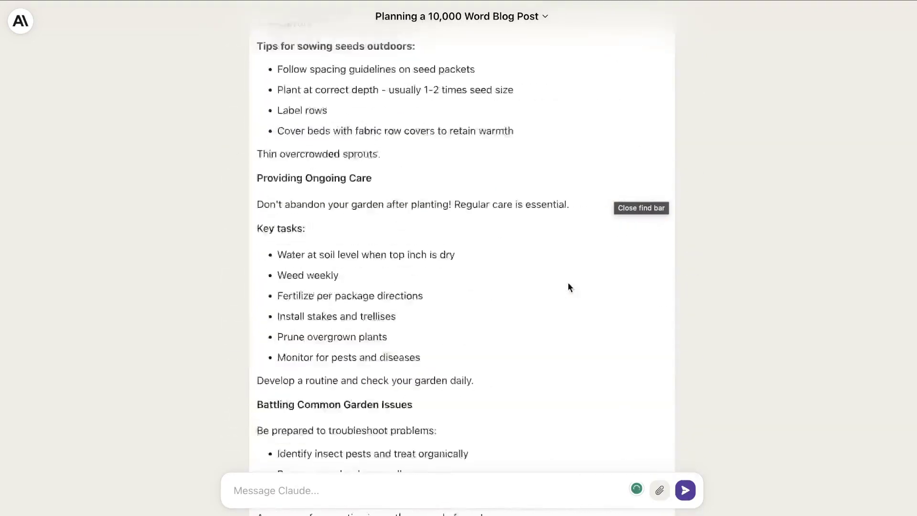
{"action": "scroll", "coordinate": [569, 288], "scroll_direction": "up", "scroll_amount": 20}
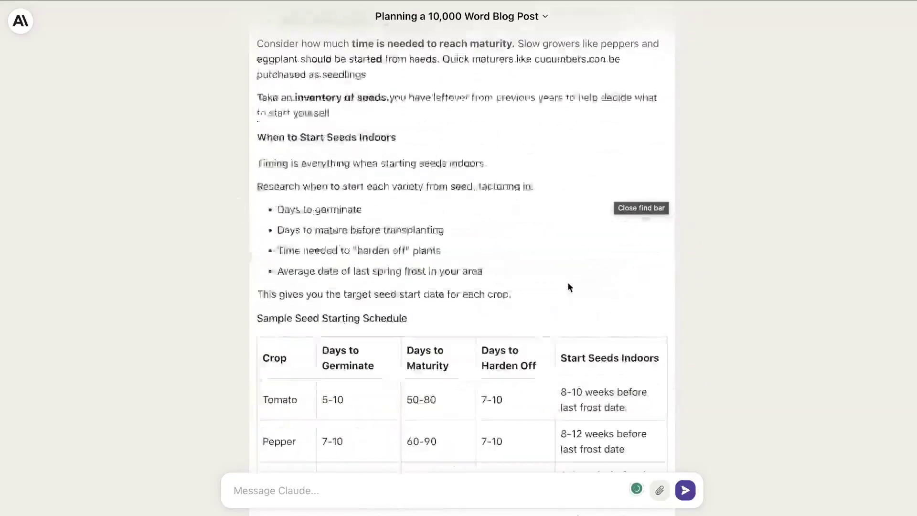
{"action": "scroll", "coordinate": [569, 288], "scroll_direction": "up", "scroll_amount": 20}
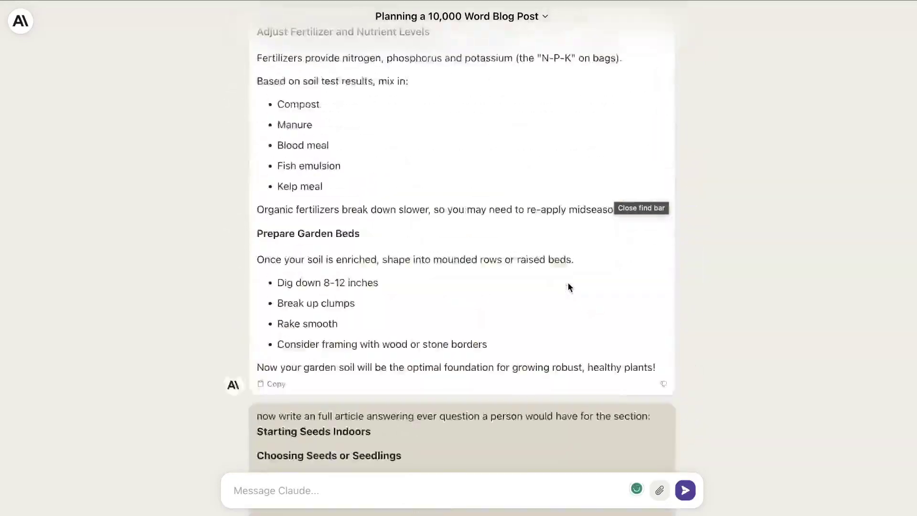
{"action": "scroll", "coordinate": [569, 284], "scroll_direction": "up", "scroll_amount": 20}
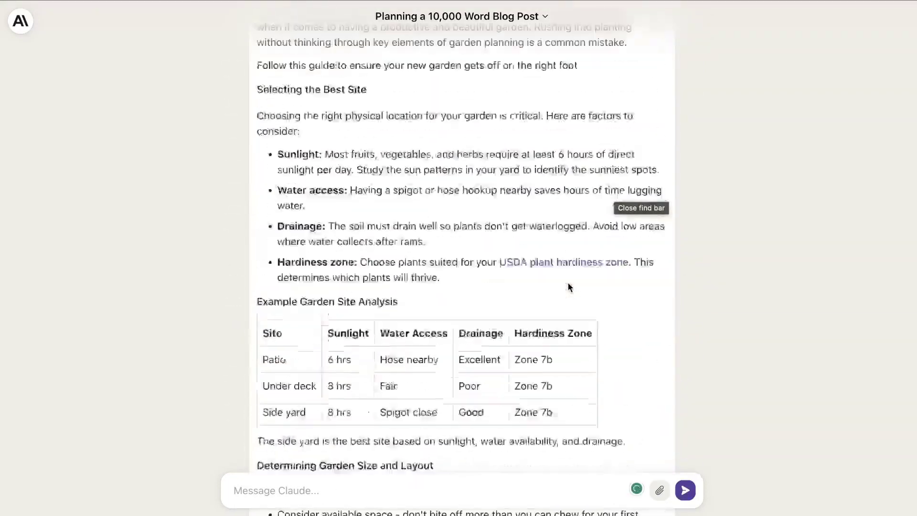
{"action": "scroll", "coordinate": [568, 287], "scroll_direction": "up", "scroll_amount": 10}
{"action": "scroll", "coordinate": [569, 288], "scroll_direction": "down", "scroll_amount": 15}
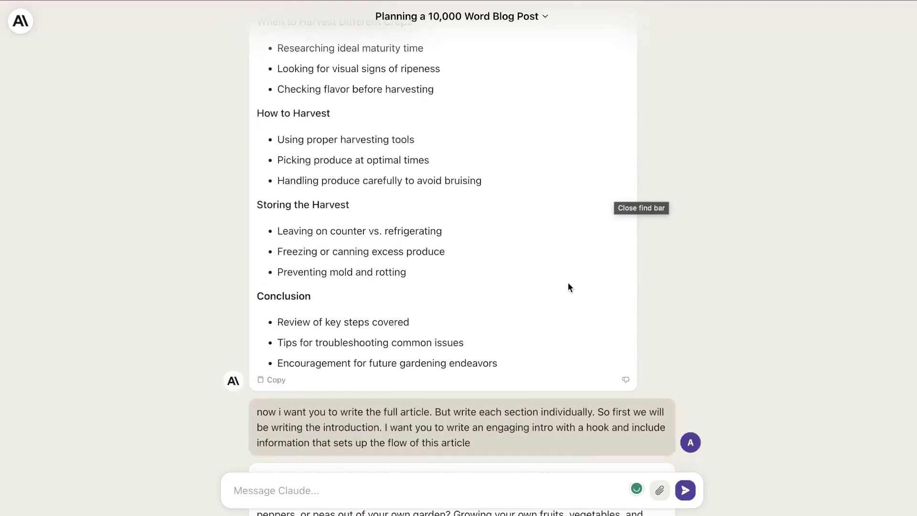
{"action": "scroll", "coordinate": [568, 287], "scroll_direction": "up", "scroll_amount": 5}
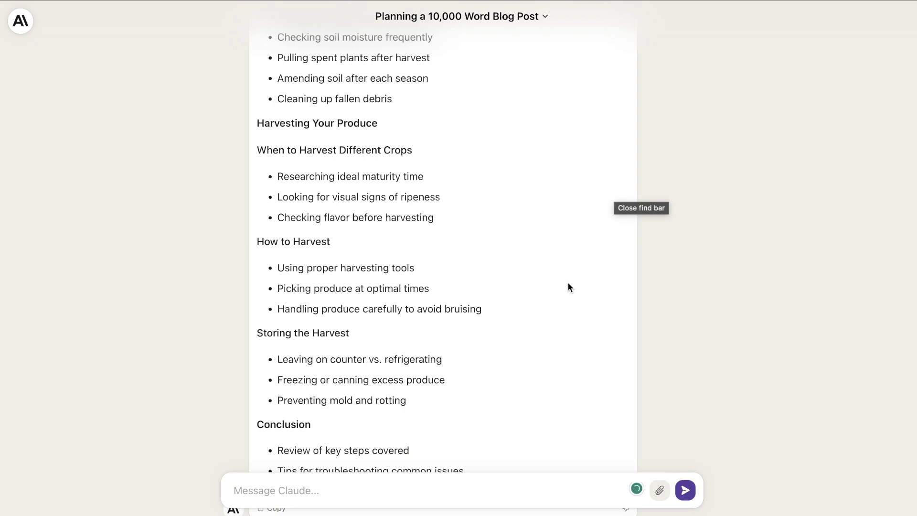
{"action": "scroll", "coordinate": [569, 285], "scroll_direction": "up", "scroll_amount": 2}
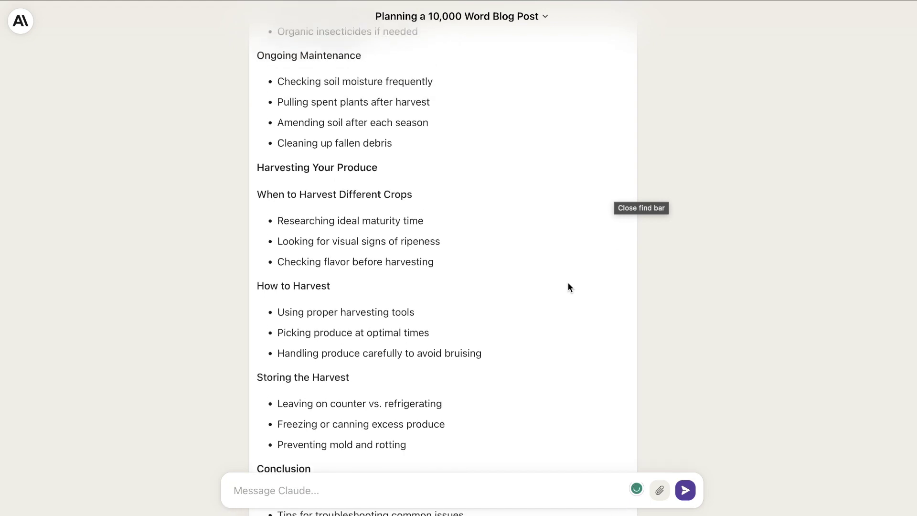
{"action": "scroll", "coordinate": [569, 287], "scroll_direction": "up", "scroll_amount": 20}
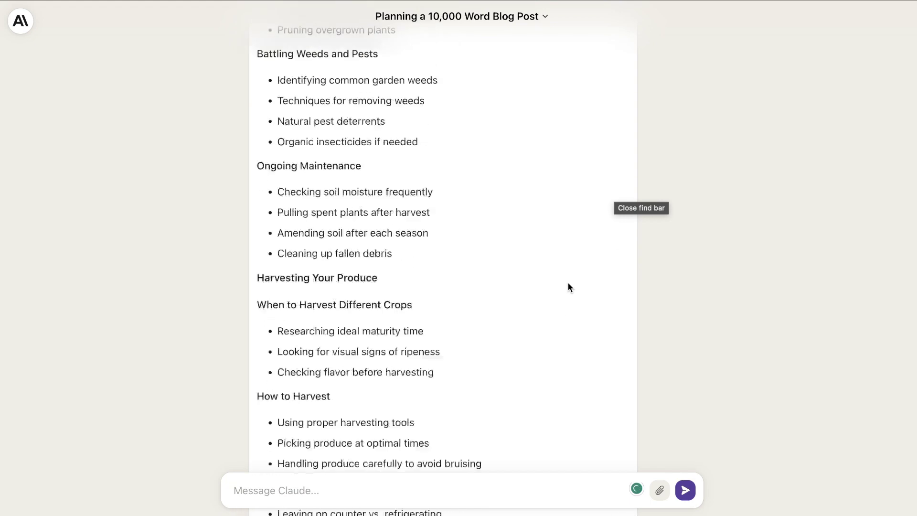
{"action": "scroll", "coordinate": [569, 285], "scroll_direction": "down", "scroll_amount": 14}
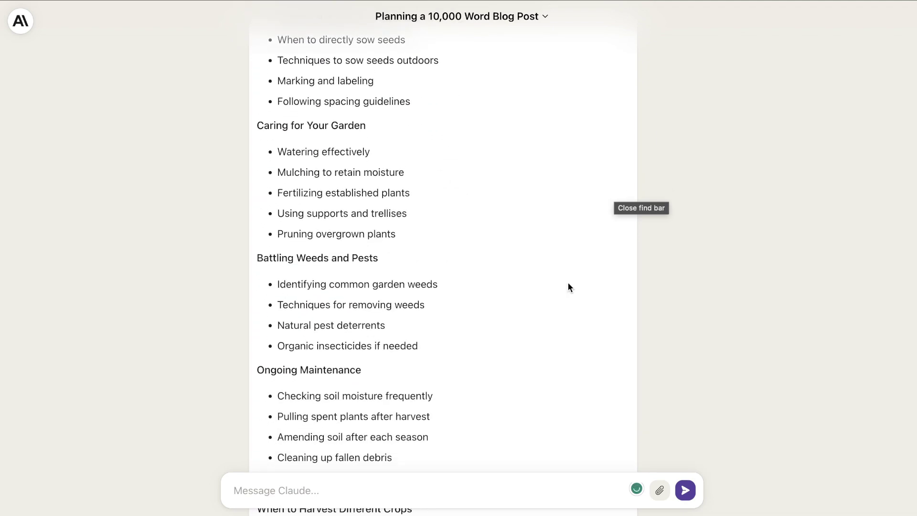
{"action": "scroll", "coordinate": [569, 287], "scroll_direction": "down", "scroll_amount": 20}
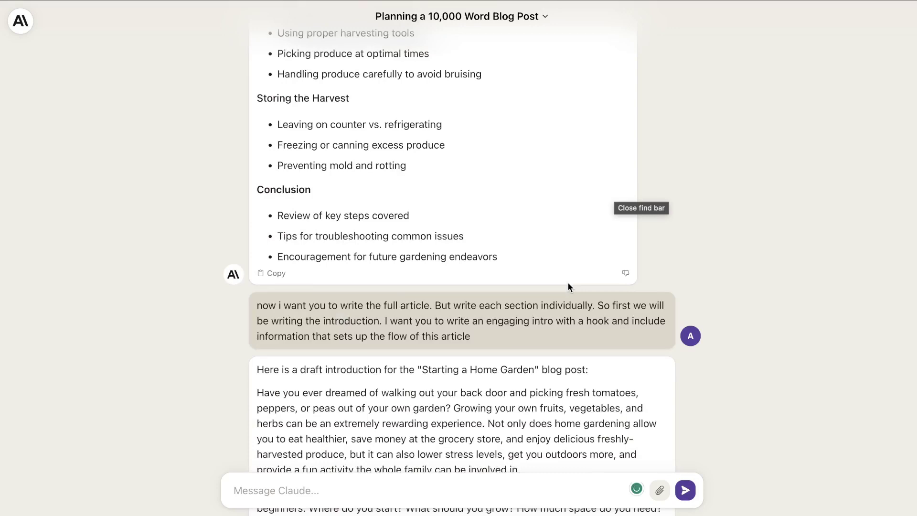
{"action": "scroll", "coordinate": [568, 285], "scroll_direction": "down", "scroll_amount": 20}
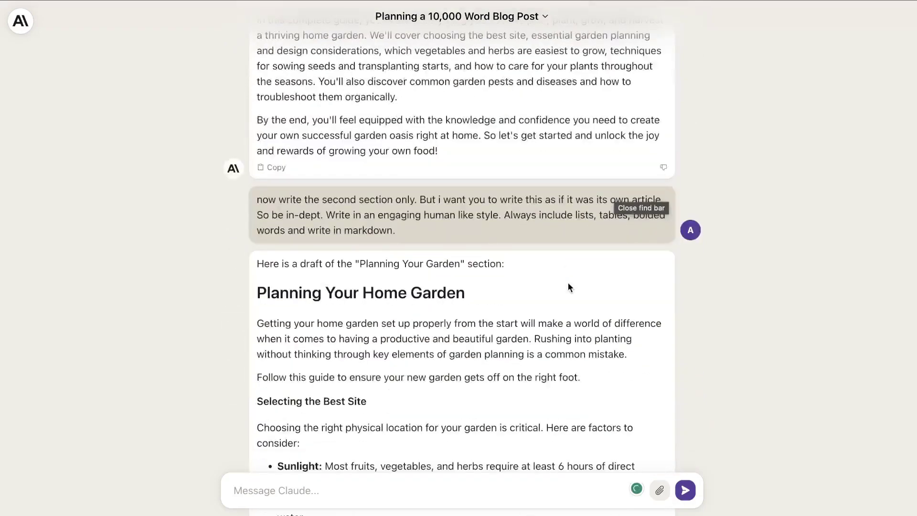
{"action": "scroll", "coordinate": [569, 285], "scroll_direction": "down", "scroll_amount": 5}
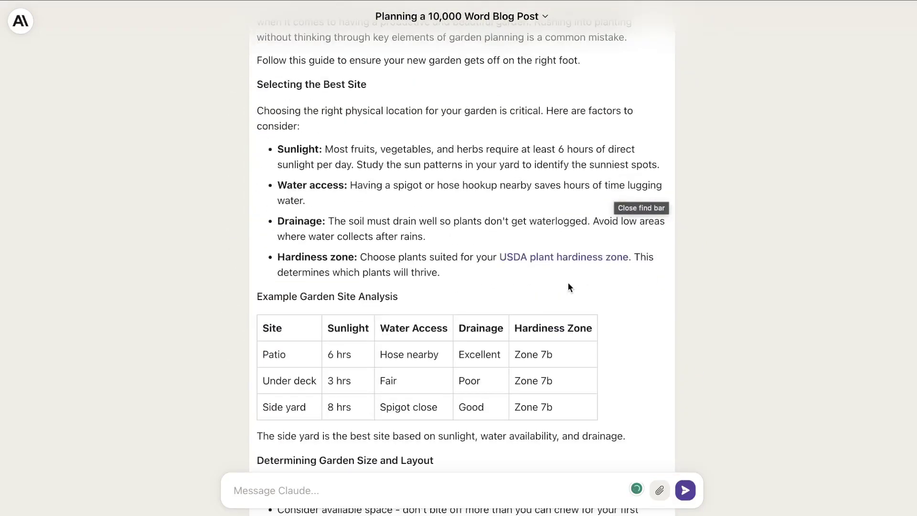
{"action": "scroll", "coordinate": [568, 286], "scroll_direction": "down", "scroll_amount": 4}
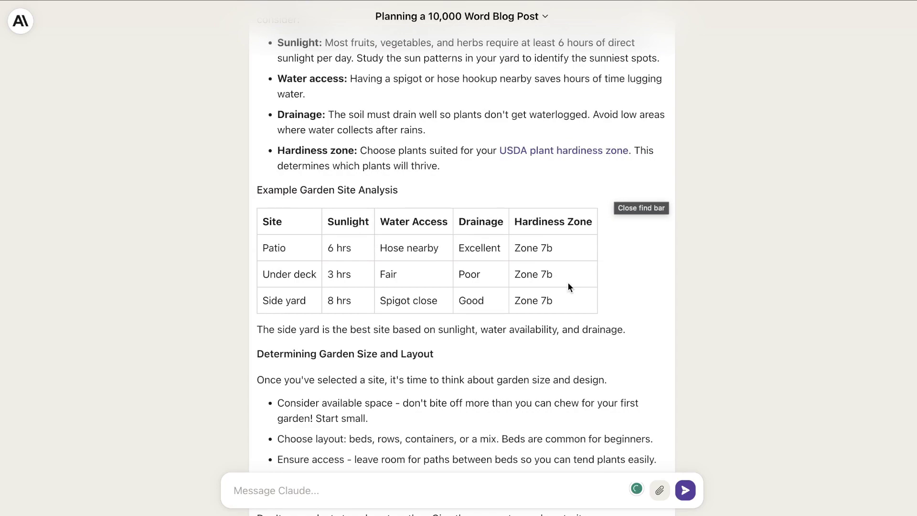
{"action": "scroll", "coordinate": [569, 284], "scroll_direction": "down", "scroll_amount": 17}
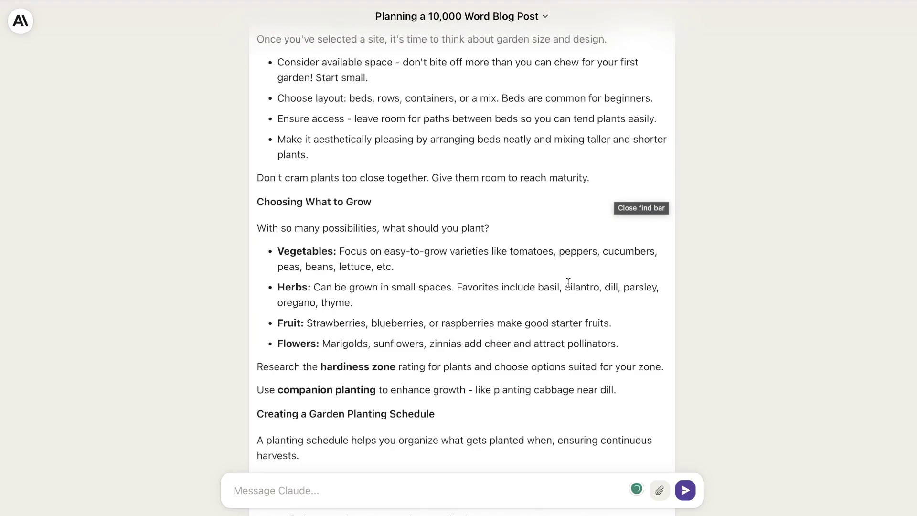
{"action": "scroll", "coordinate": [569, 287], "scroll_direction": "up", "scroll_amount": 20}
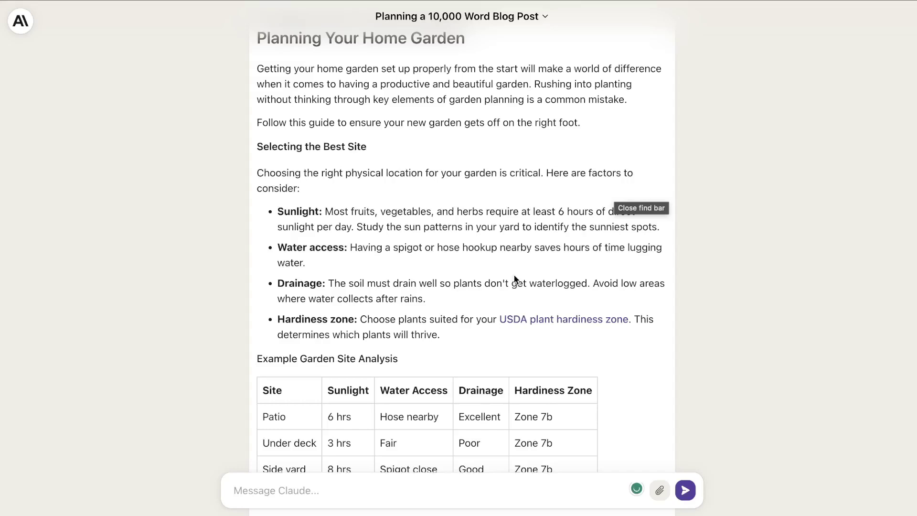
{"action": "scroll", "coordinate": [515, 279], "scroll_direction": "up", "scroll_amount": 6}
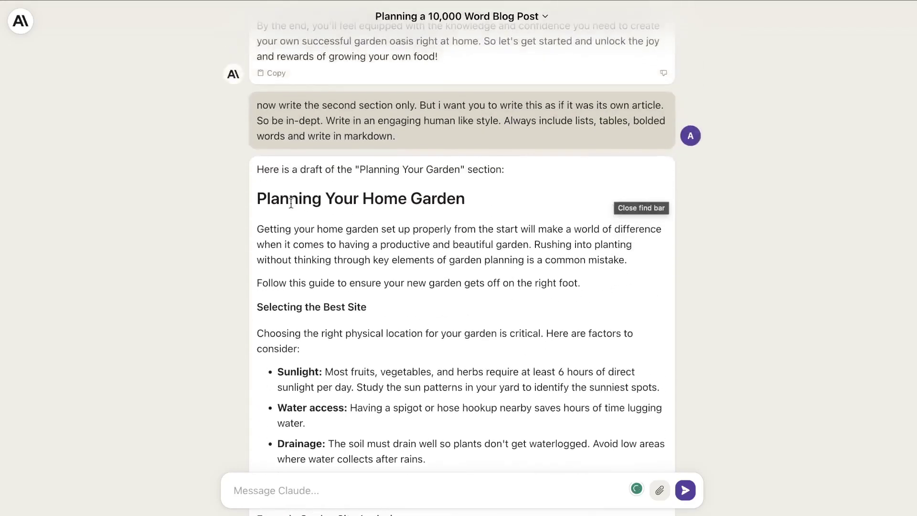
{"action": "scroll", "coordinate": [273, 201], "scroll_direction": "up", "scroll_amount": 14}
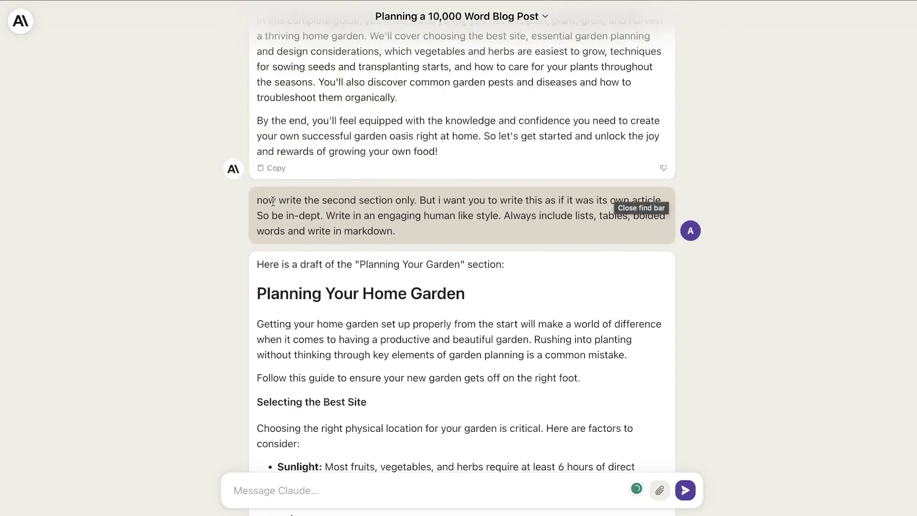
{"action": "scroll", "coordinate": [273, 202], "scroll_direction": "up", "scroll_amount": 2}
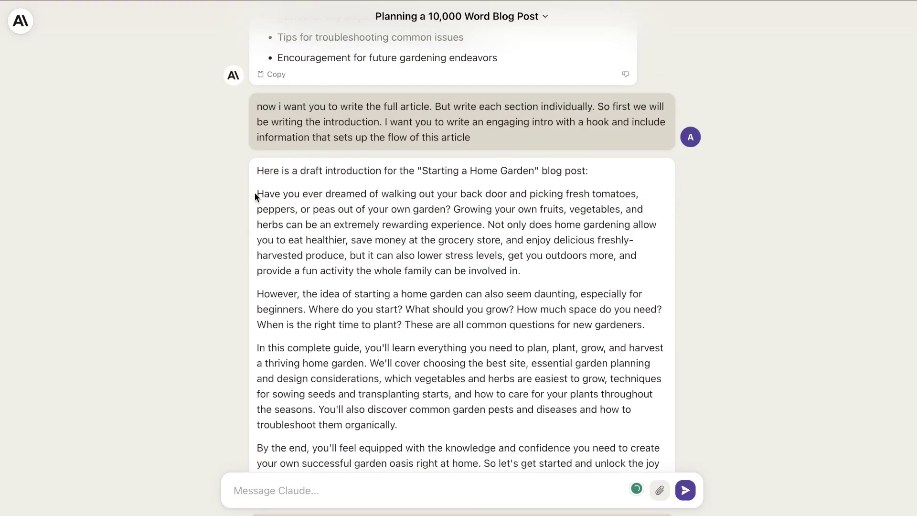
{"action": "scroll", "coordinate": [256, 194], "scroll_direction": "up", "scroll_amount": 5}
{"action": "scroll", "coordinate": [258, 239], "scroll_direction": "down", "scroll_amount": 1}
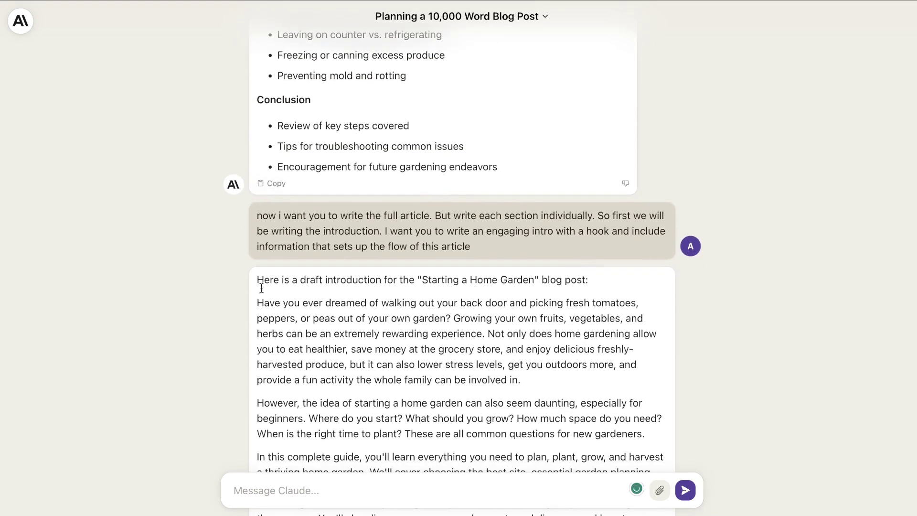
Select the article text from the introduction down through all of Claude's replies.
{"action": "left_click_drag", "start_coordinate": [258, 303], "coordinate": [235, 491]}
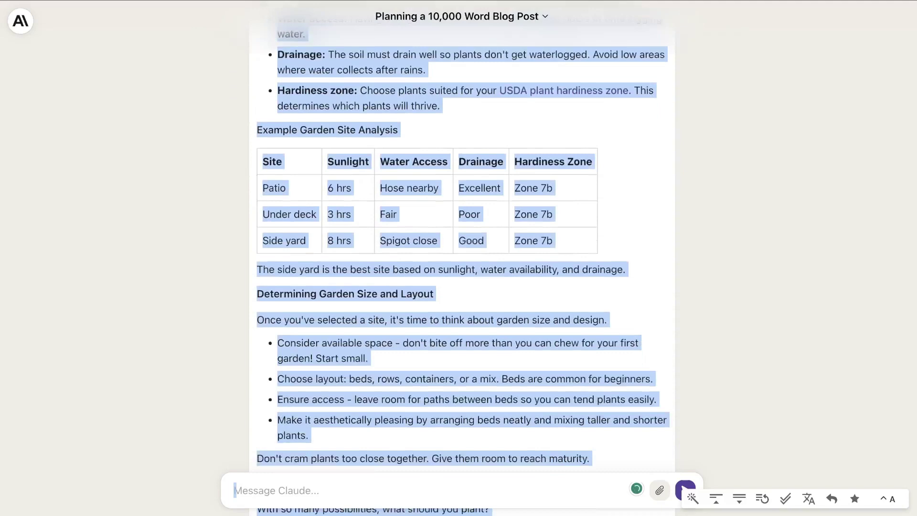
{"action": "scroll", "coordinate": [462, 248], "scroll_direction": "down", "scroll_amount": 15}
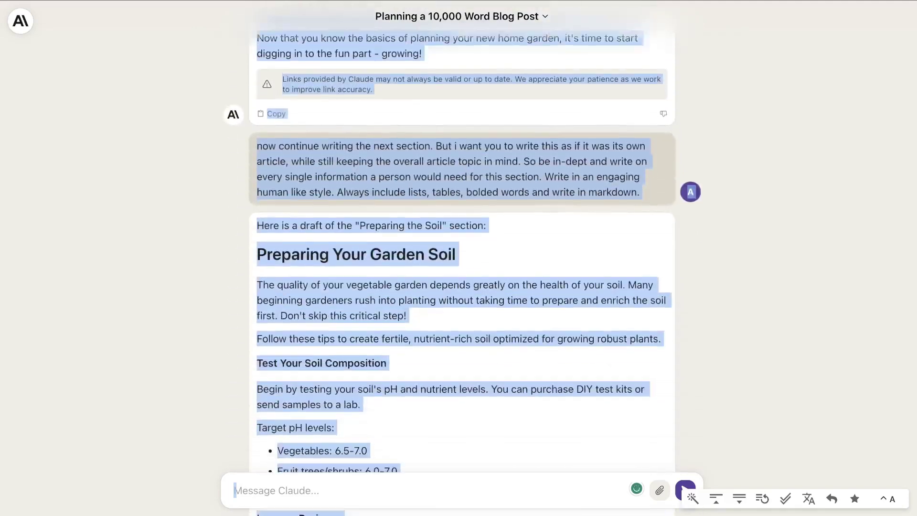
{"action": "scroll", "coordinate": [463, 249], "scroll_direction": "down", "scroll_amount": 15}
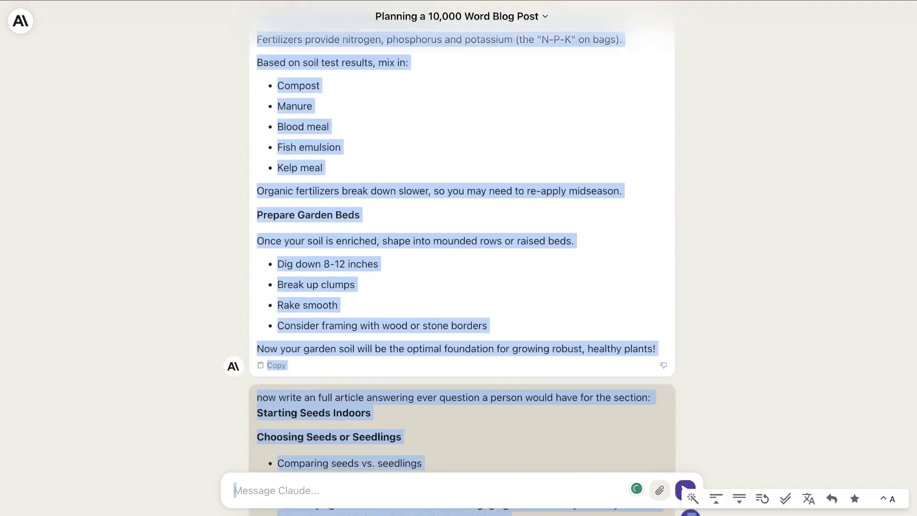
{"action": "scroll", "coordinate": [462, 248], "scroll_direction": "down", "scroll_amount": 15}
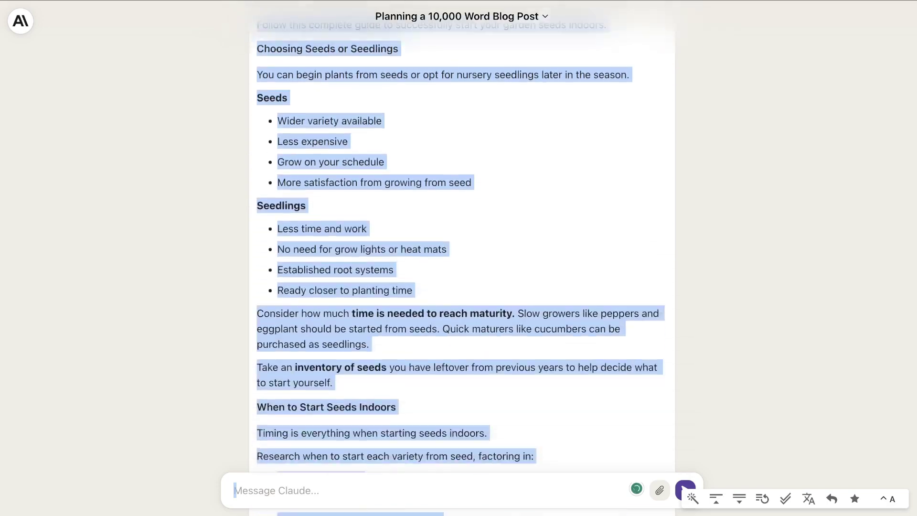
{"action": "left_click_drag", "start_coordinate": [356, 514], "coordinate": [356, 384]}
{"action": "left_click", "coordinate": [356, 384]}
{"action": "scroll", "coordinate": [356, 384], "scroll_direction": "down", "scroll_amount": 10}
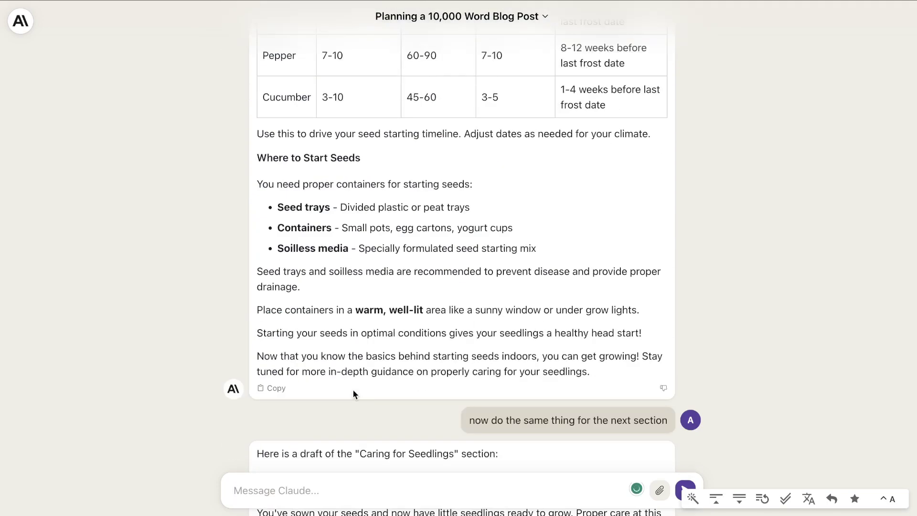
{"action": "scroll", "coordinate": [353, 391], "scroll_direction": "down", "scroll_amount": 10}
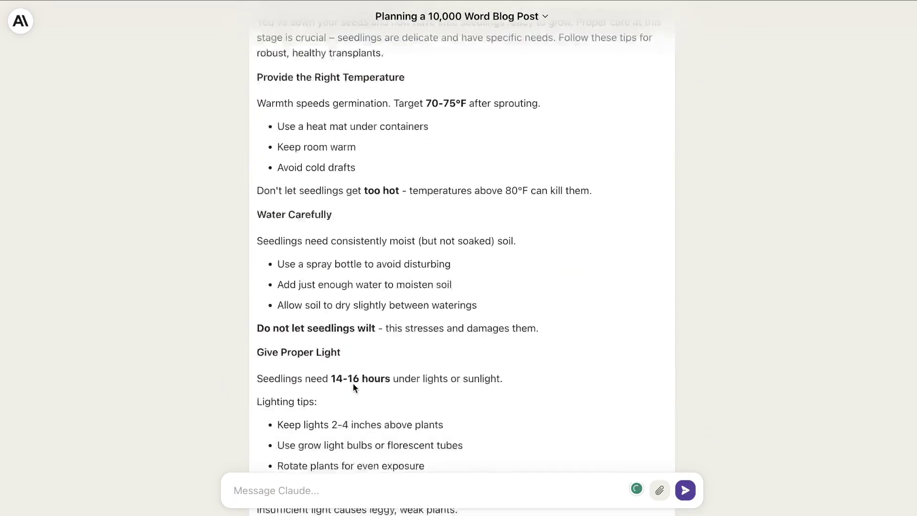
{"action": "scroll", "coordinate": [354, 386], "scroll_direction": "down", "scroll_amount": 5}
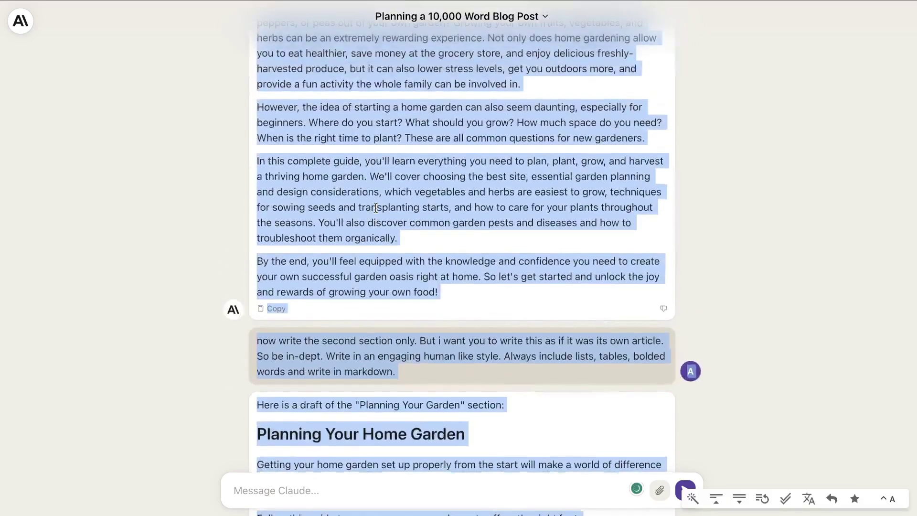
{"action": "scroll", "coordinate": [376, 207], "scroll_direction": "down", "scroll_amount": 5}
Count the selected text's words with Word Counter Plus and dismiss the result.
{"action": "right_click", "coordinate": [366, 256]}
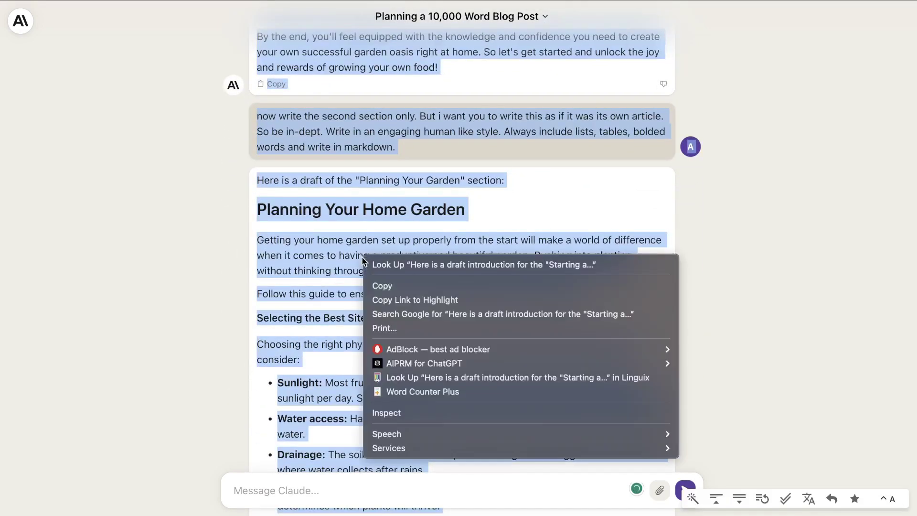
{"action": "left_click", "coordinate": [403, 393]}
{"action": "left_click", "coordinate": [471, 191]}
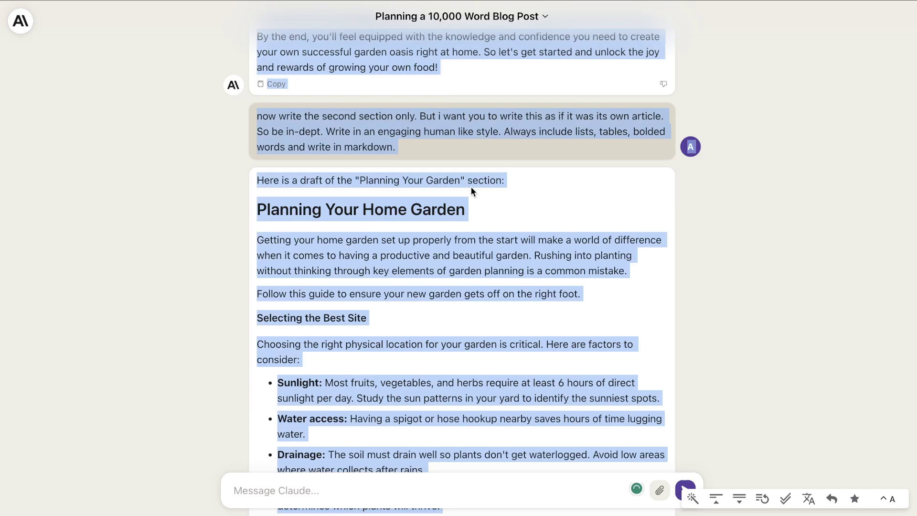
{"action": "scroll", "coordinate": [463, 260], "scroll_direction": "down", "scroll_amount": 20}
{"action": "scroll", "coordinate": [463, 262], "scroll_direction": "down", "scroll_amount": 20}
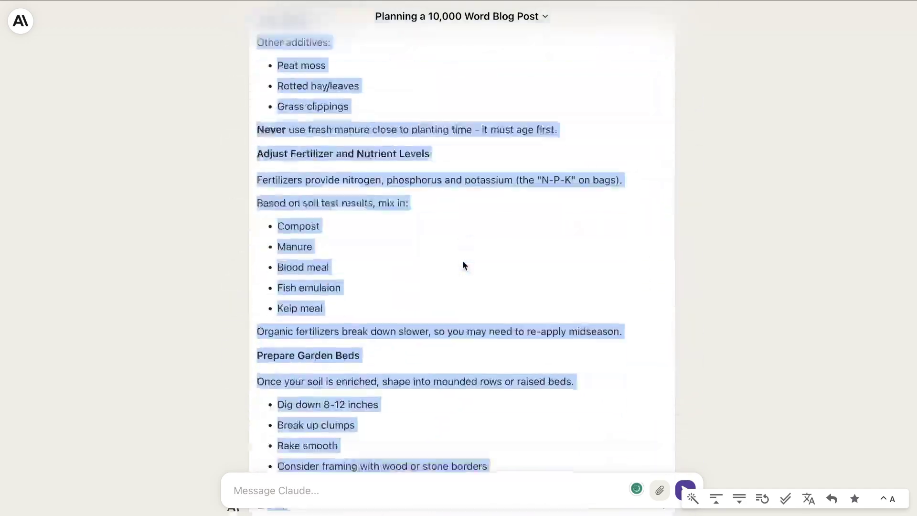
{"action": "scroll", "coordinate": [463, 261], "scroll_direction": "down", "scroll_amount": 20}
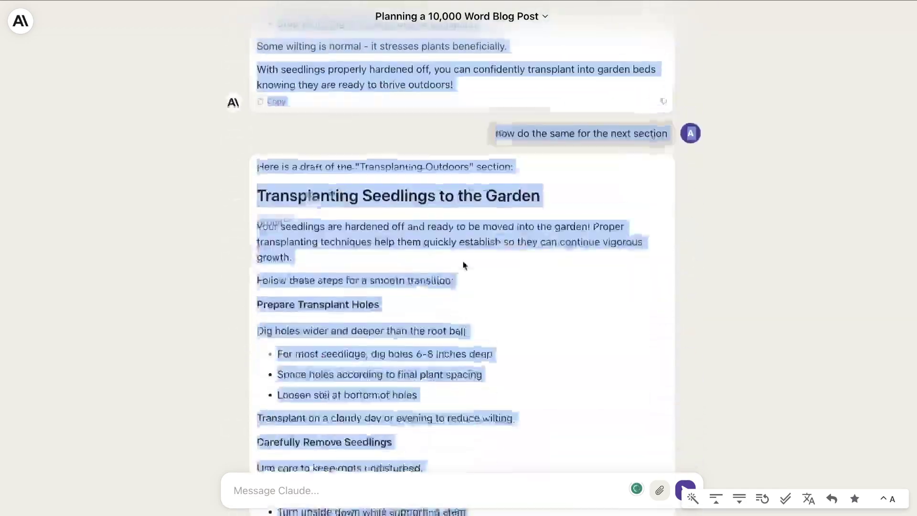
{"action": "scroll", "coordinate": [463, 260], "scroll_direction": "down", "scroll_amount": 20}
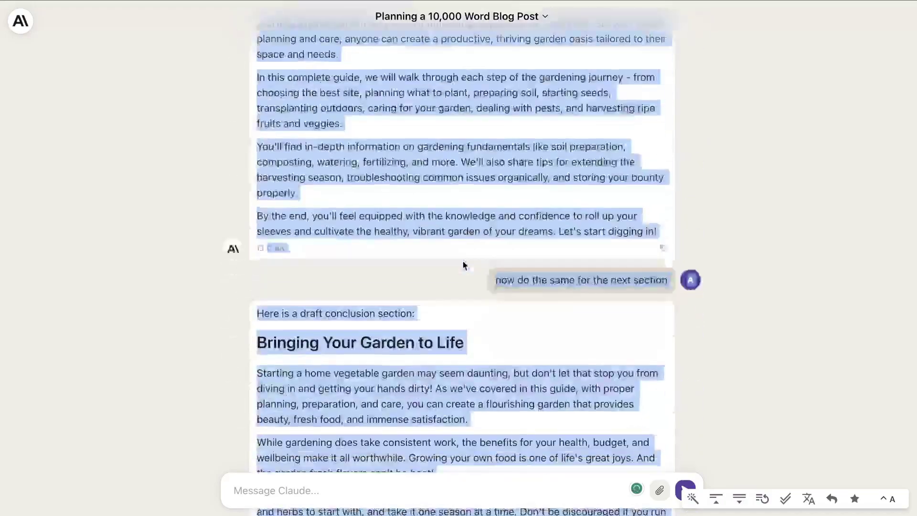
{"action": "scroll", "coordinate": [462, 260], "scroll_direction": "down", "scroll_amount": 5}
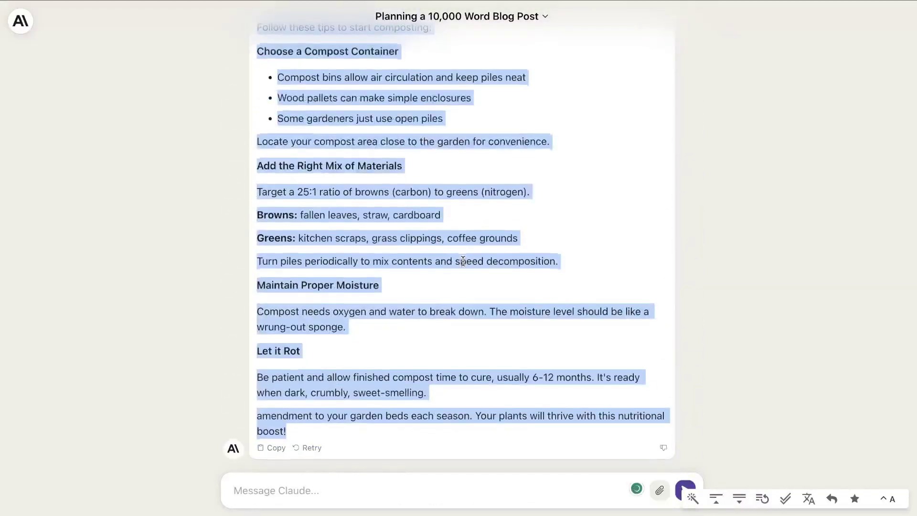
Send Claude the message 'continue writing' to extend the article further.
{"action": "left_click", "coordinate": [330, 487]}
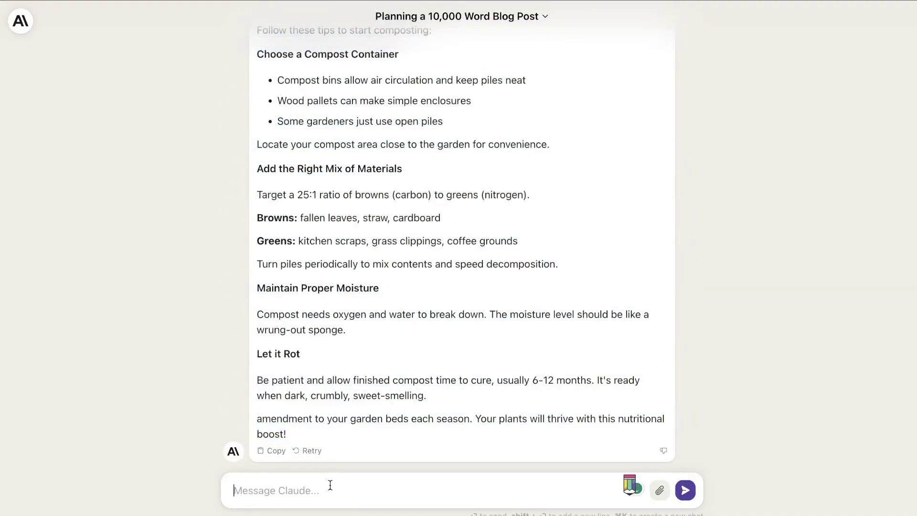
{"action": "type", "text": "continur writing"}
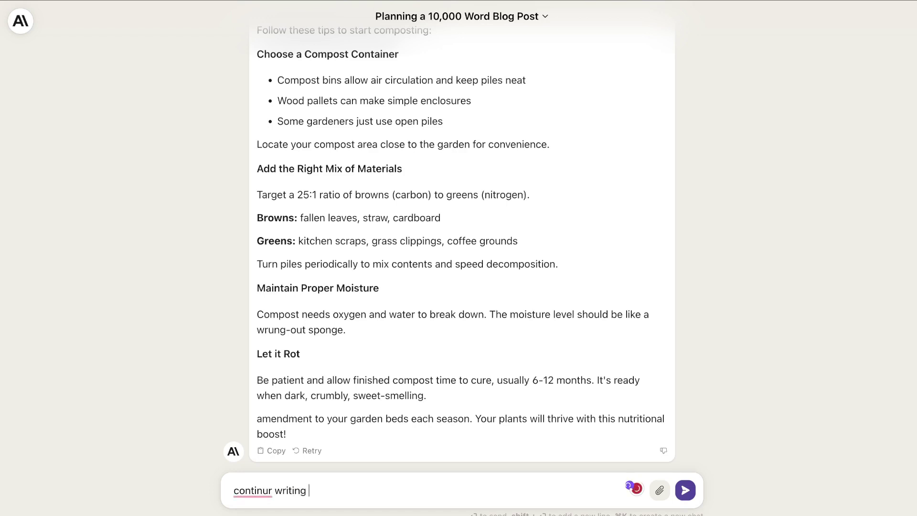
{"action": "key", "text": "Return"}
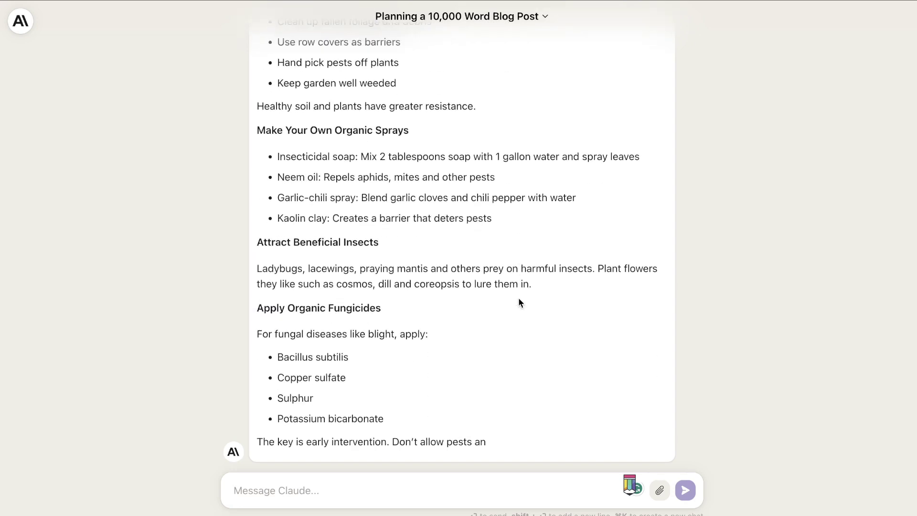
Scroll back up the conversation to the original outline request and generated outline.
{"action": "scroll", "coordinate": [519, 298], "scroll_direction": "up", "scroll_amount": 8}
{"action": "scroll", "coordinate": [519, 298], "scroll_direction": "up", "scroll_amount": 20}
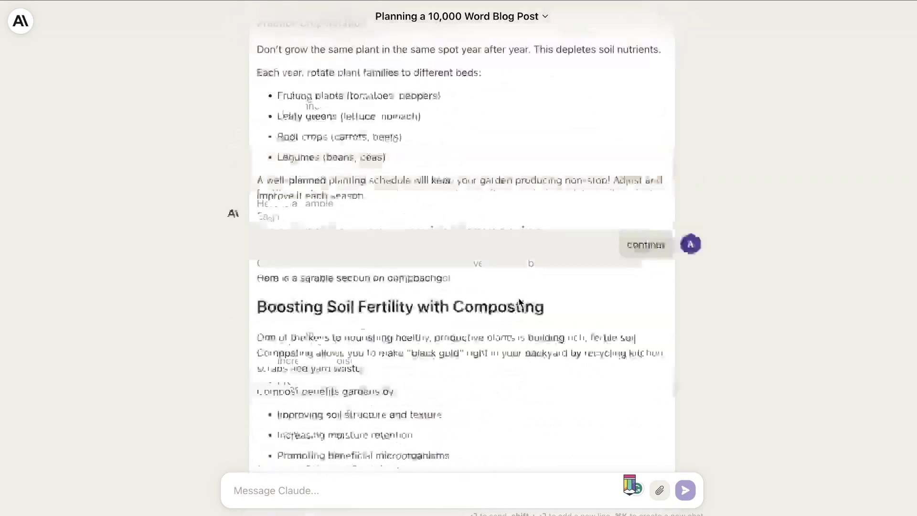
{"action": "scroll", "coordinate": [519, 300], "scroll_direction": "up", "scroll_amount": 15}
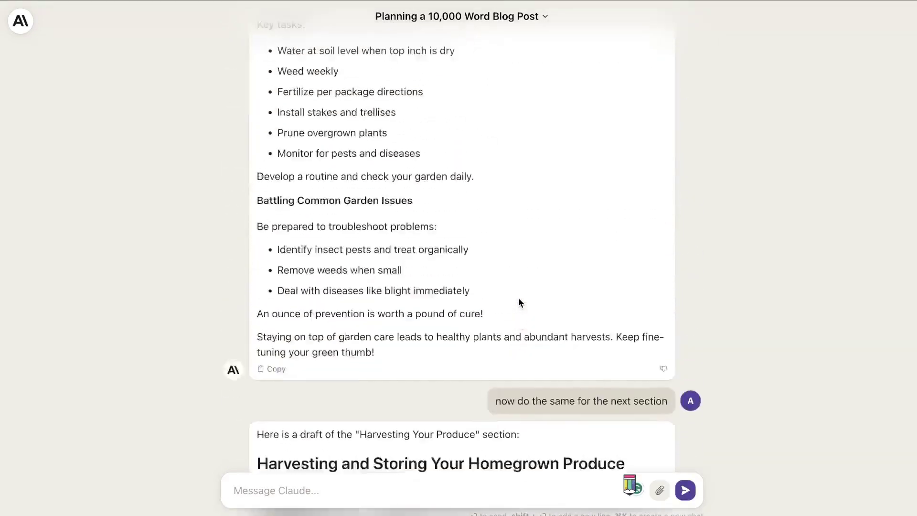
{"action": "scroll", "coordinate": [519, 300], "scroll_direction": "up", "scroll_amount": 12}
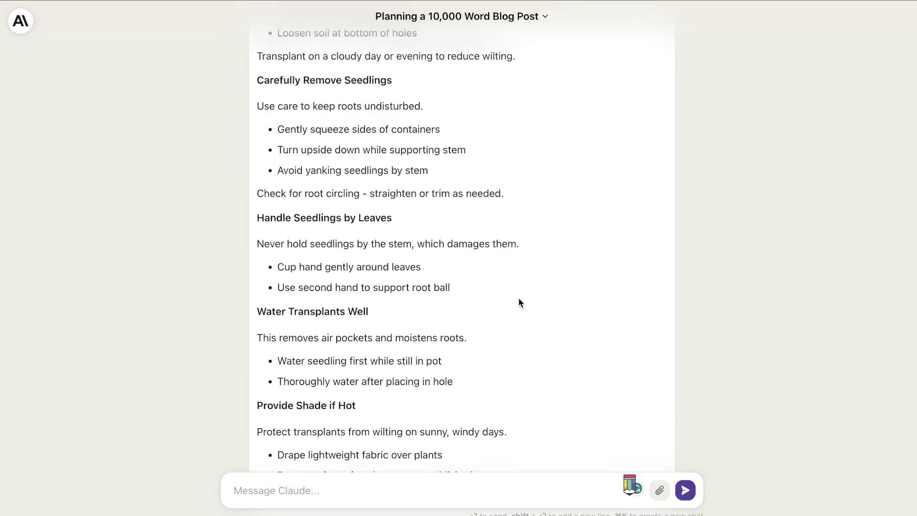
{"action": "scroll", "coordinate": [520, 303], "scroll_direction": "up", "scroll_amount": 20}
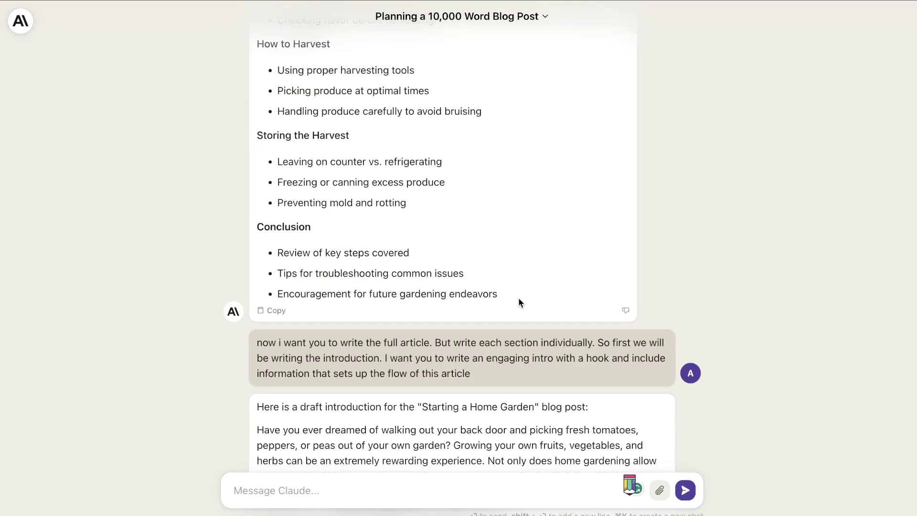
{"action": "scroll", "coordinate": [520, 303], "scroll_direction": "up", "scroll_amount": 20}
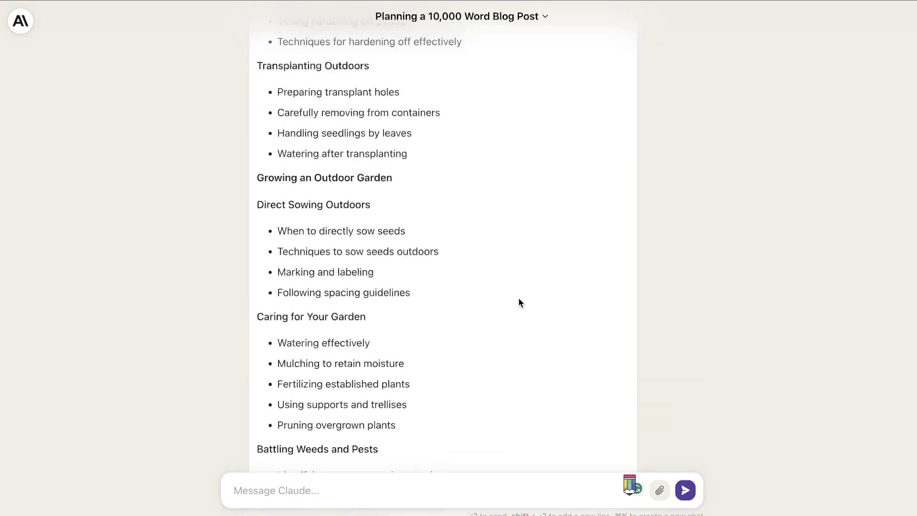
{"action": "scroll", "coordinate": [520, 303], "scroll_direction": "up", "scroll_amount": 1}
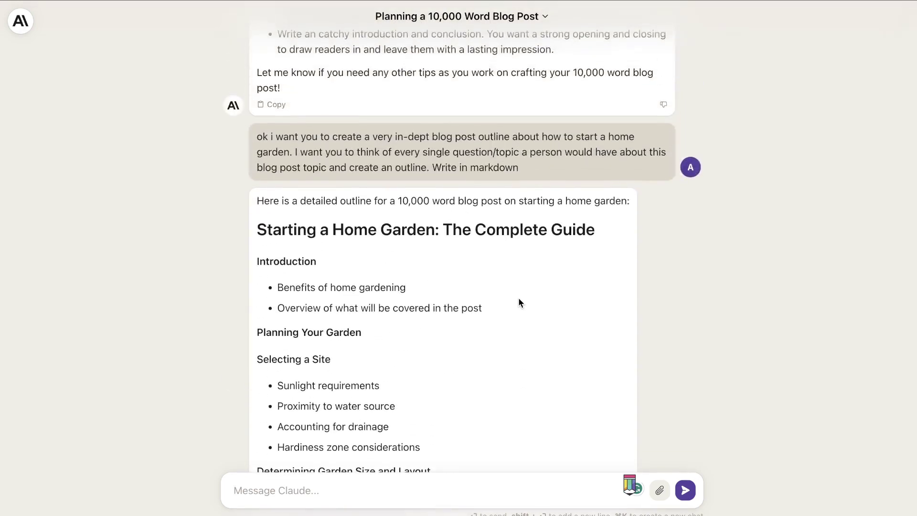